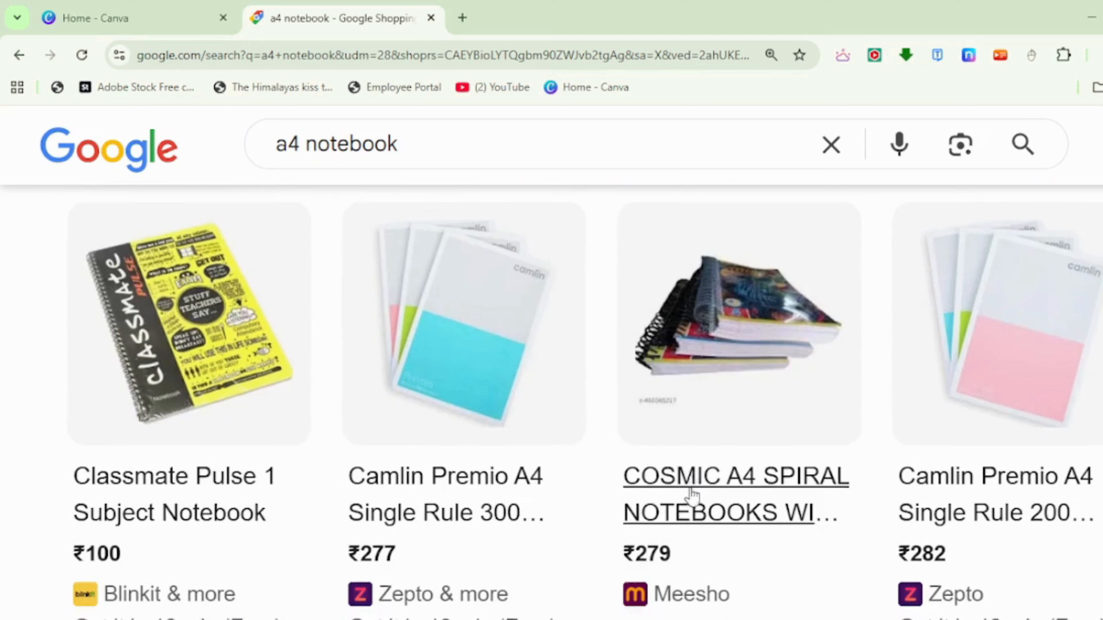
- Look through the A4 notebook shopping results and the pages of the finished NOTEBOOK (1).pdf design
scroll(692, 495, "down", 12)
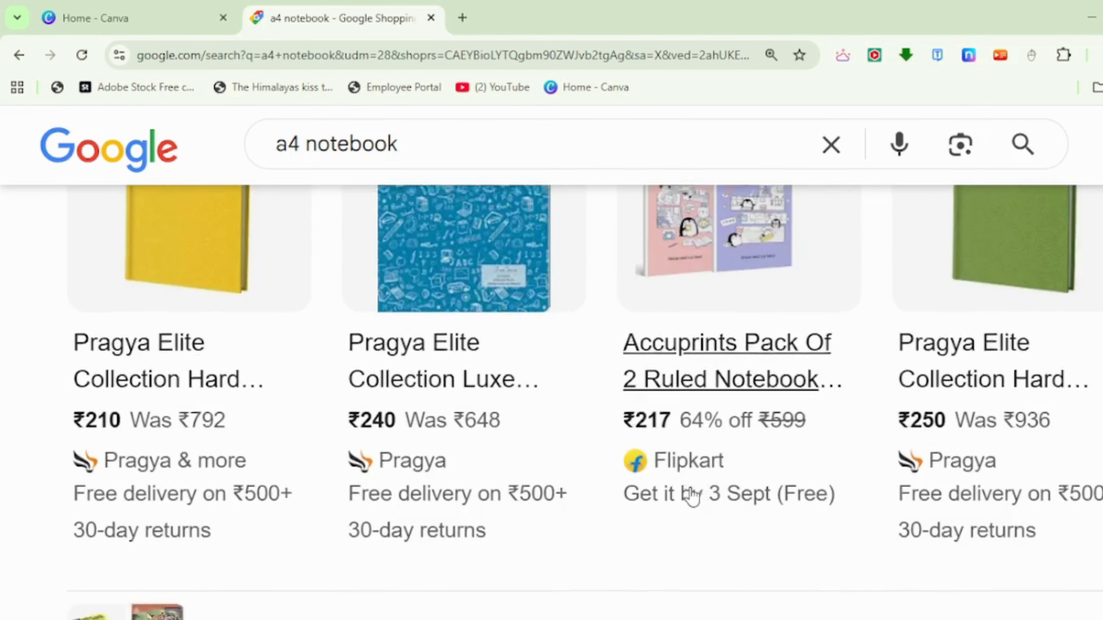
scroll(691, 498, "down", 3)
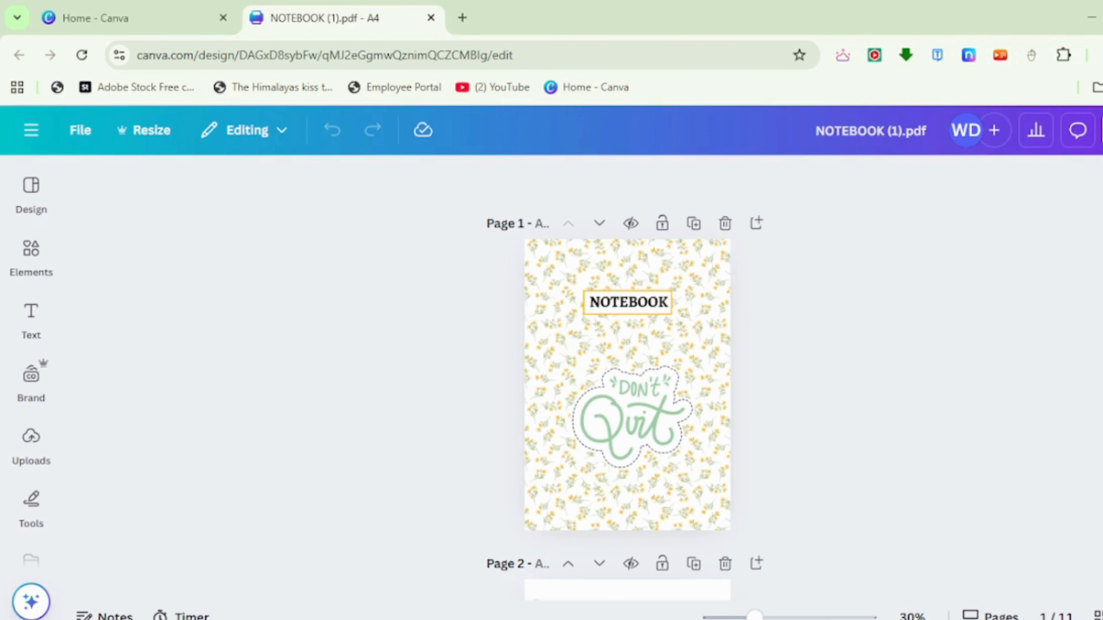
scroll(627, 378, "down", 9)
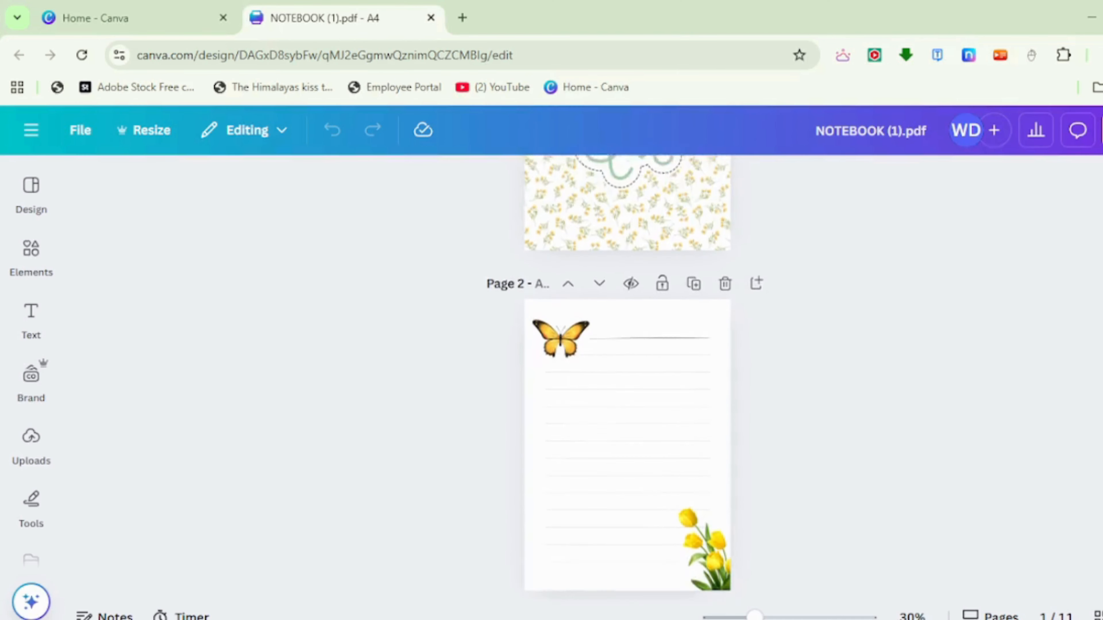
scroll(627, 378, "down", 15)
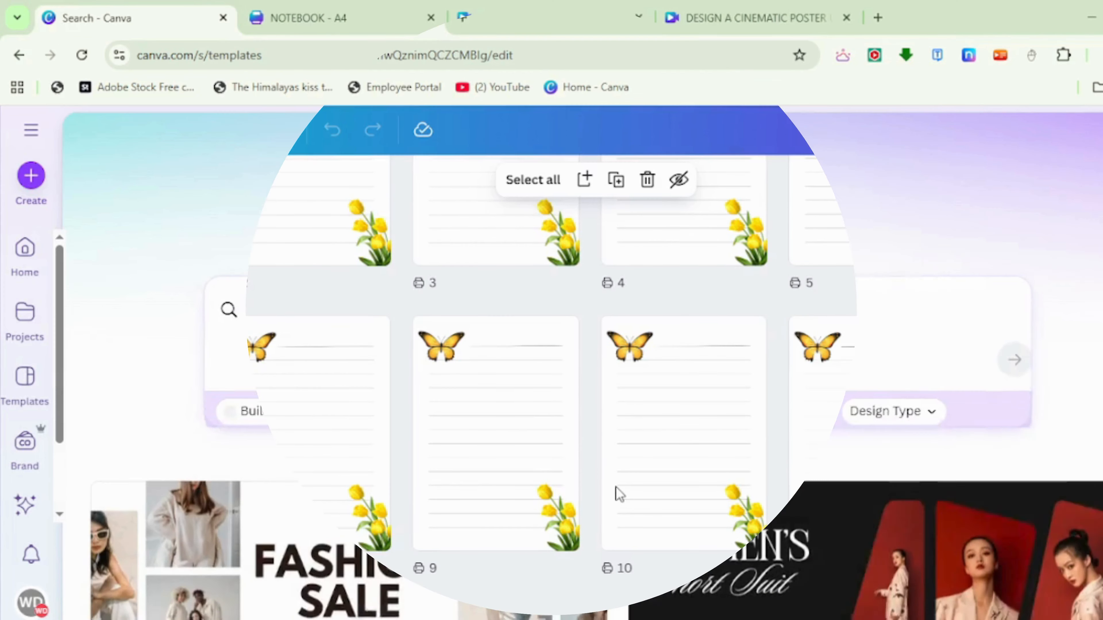
- Search the templates for "A4" and create a blank A4 design
type("A4")
key("Return")
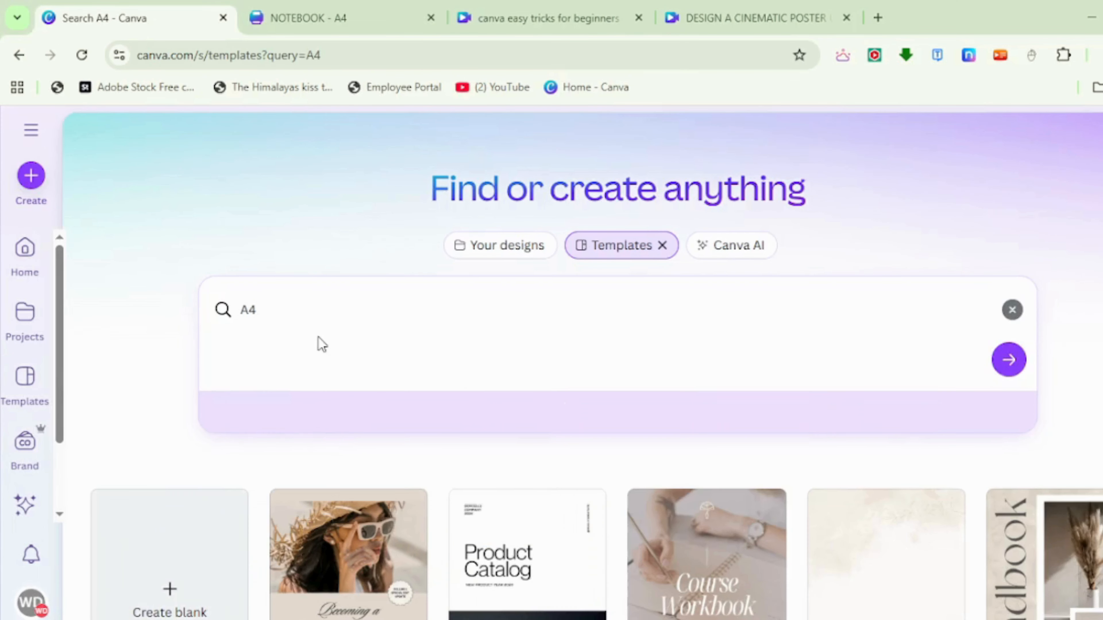
scroll(324, 452, "down", 5)
left_click(178, 348)
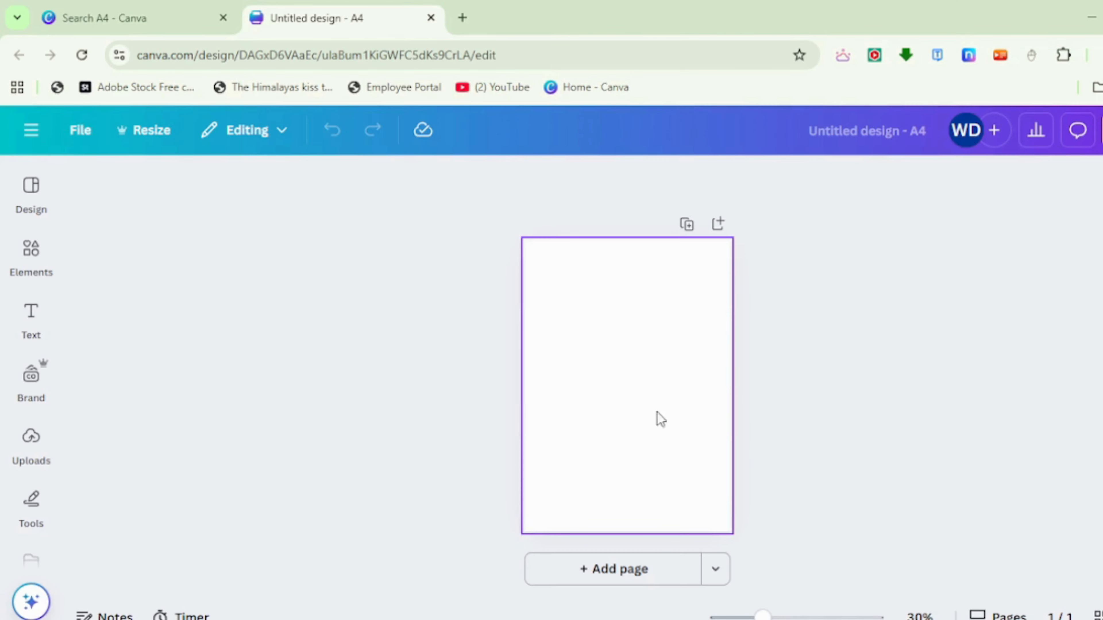
- Search the elements for "FLORAL BACKGROUND" and limit the results to graphics
left_click(43, 256)
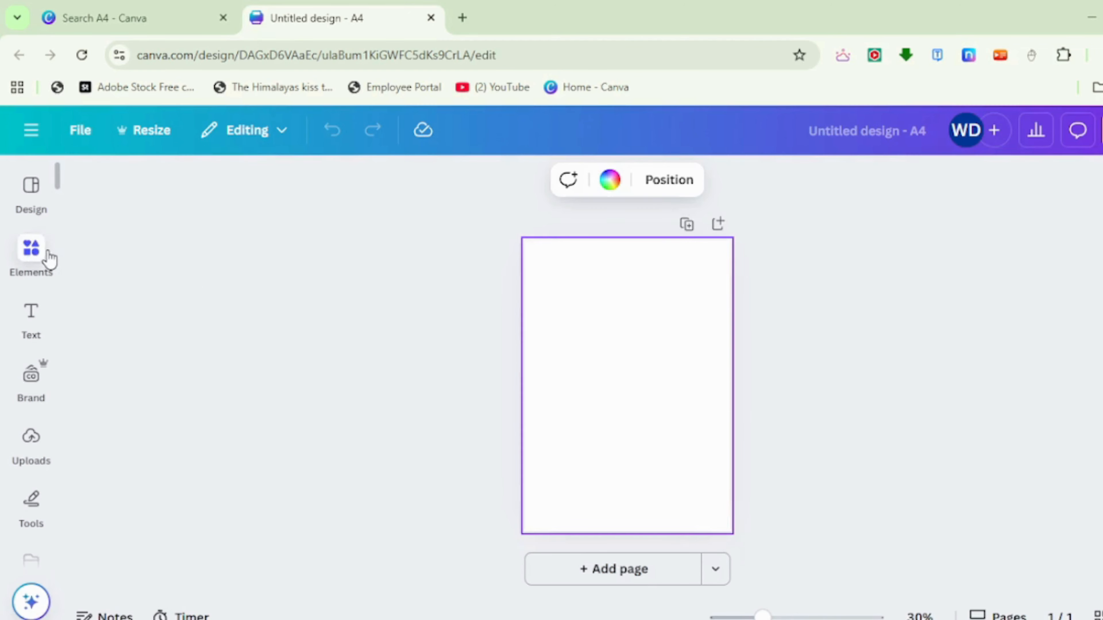
left_click(208, 186)
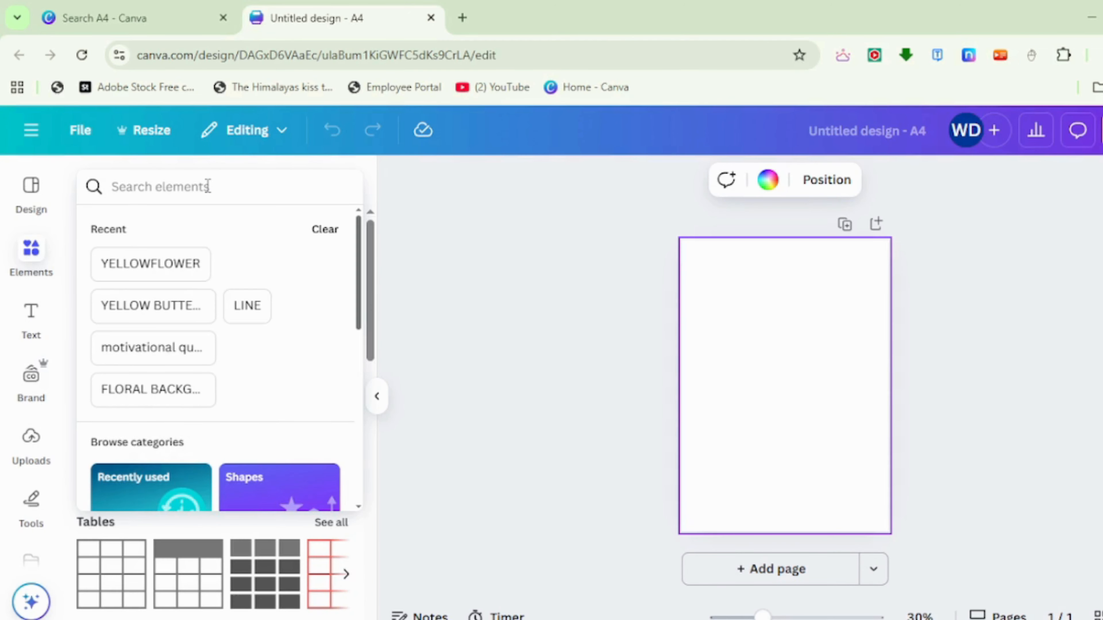
type("FLORA")
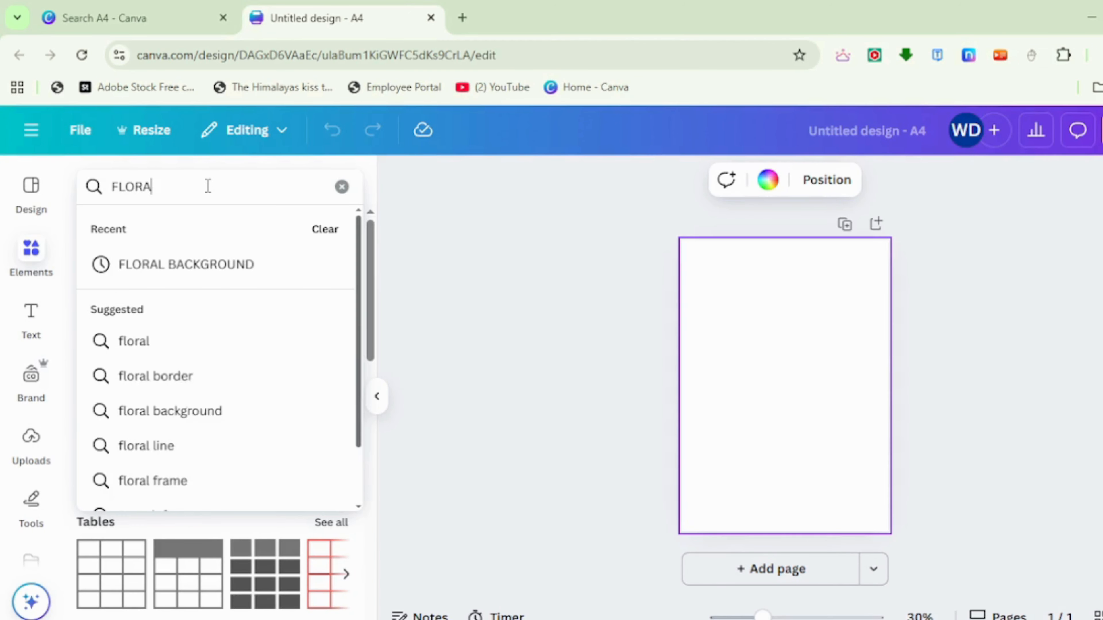
type("L BACKGROUND")
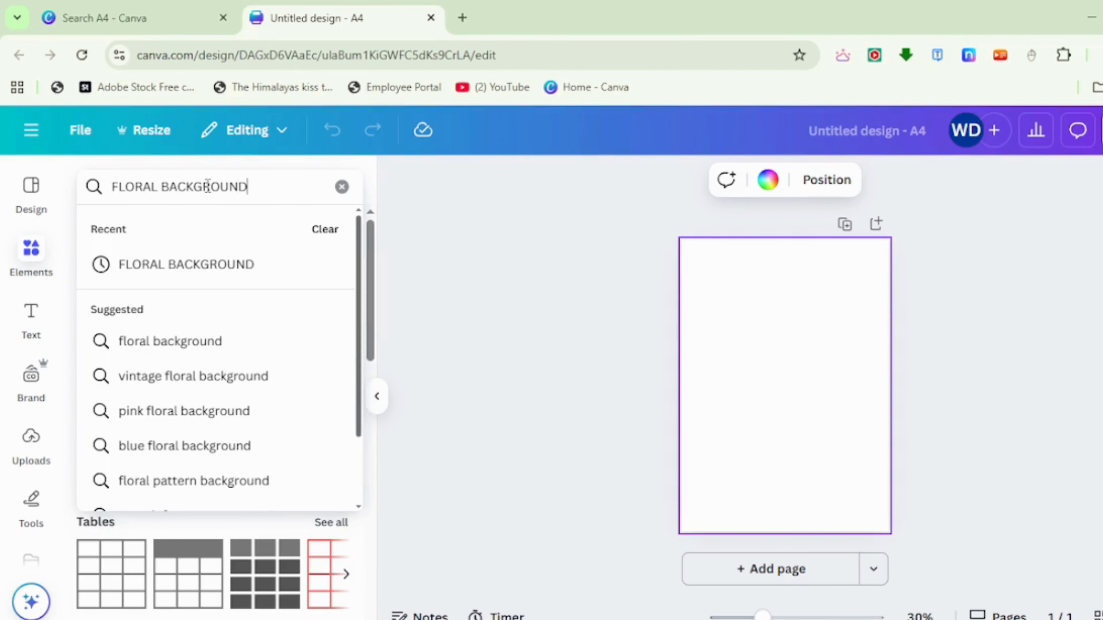
key("Return")
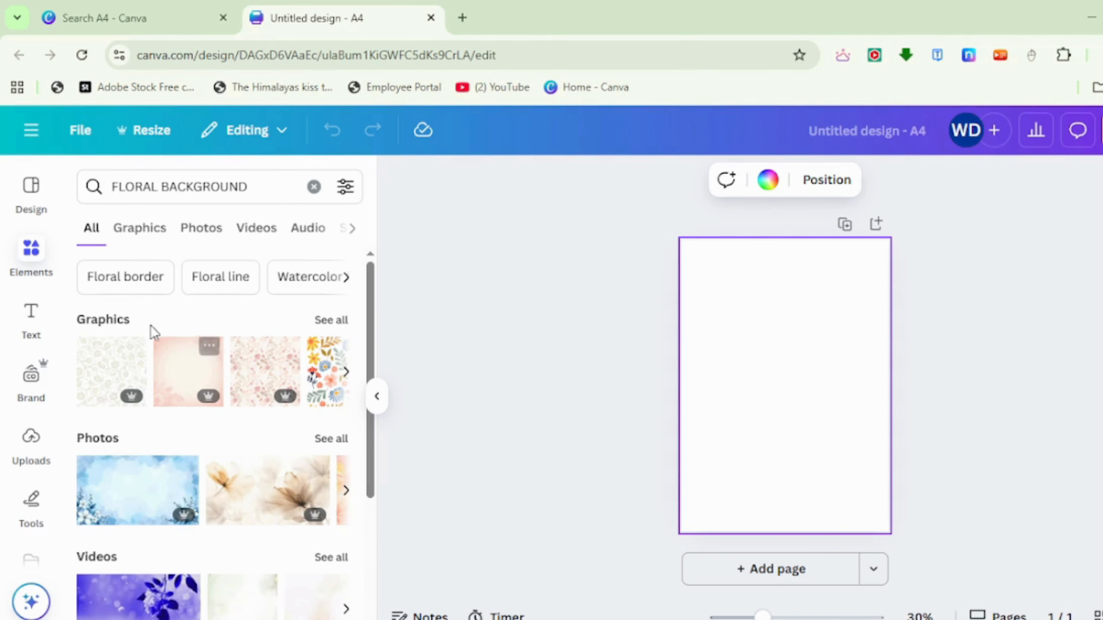
left_click(139, 229)
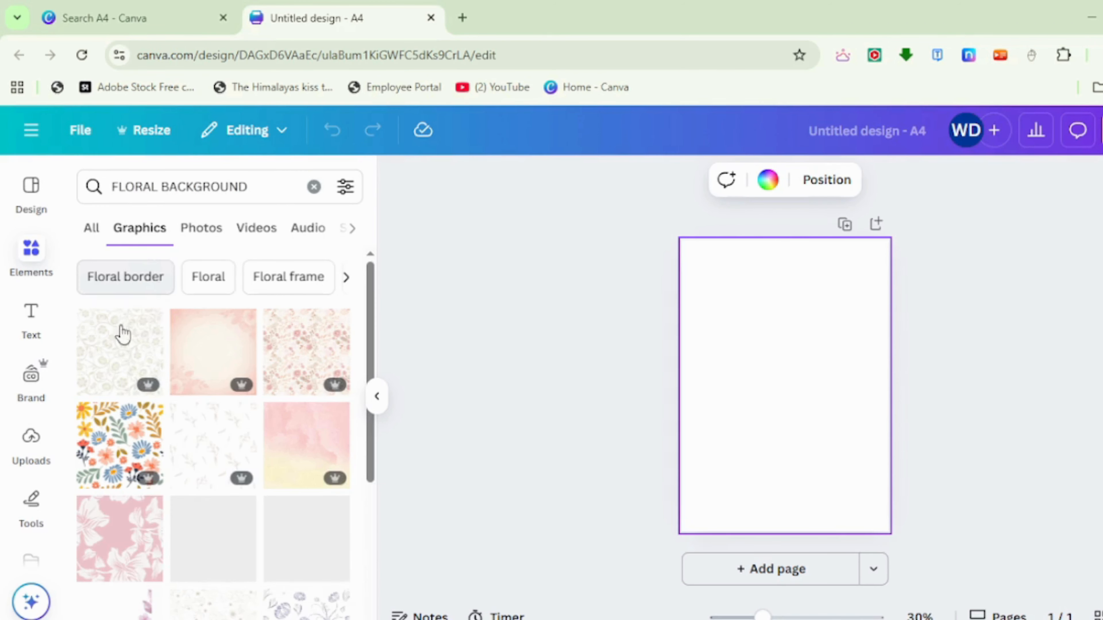
- Add the white pattern graphic with small yellow flowers to the blank page
scroll(203, 384, "down", 8)
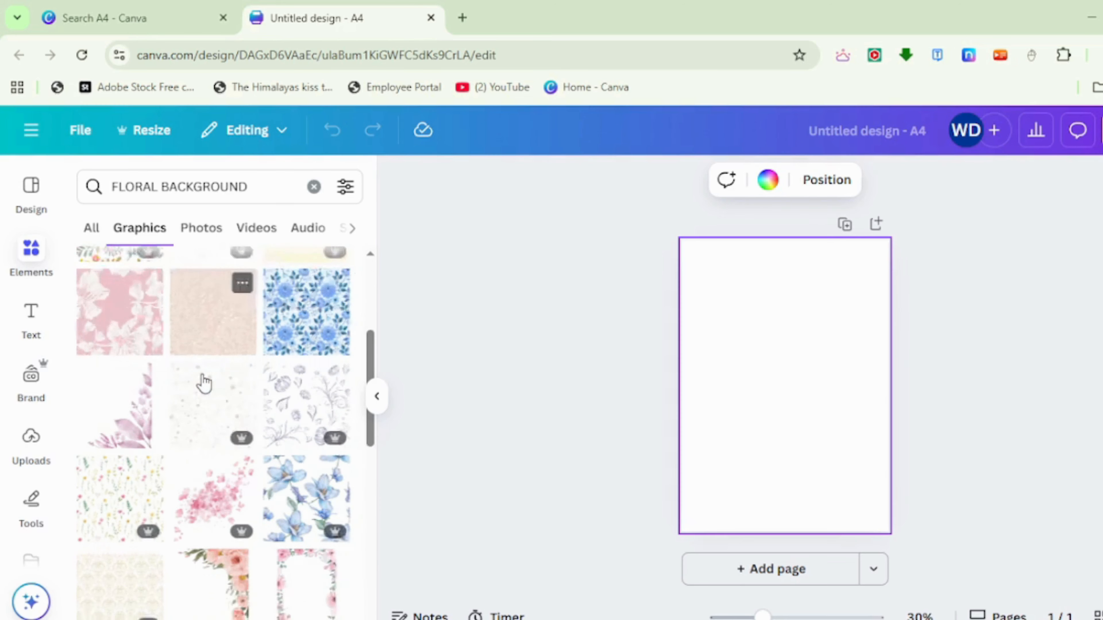
scroll(203, 382, "down", 9)
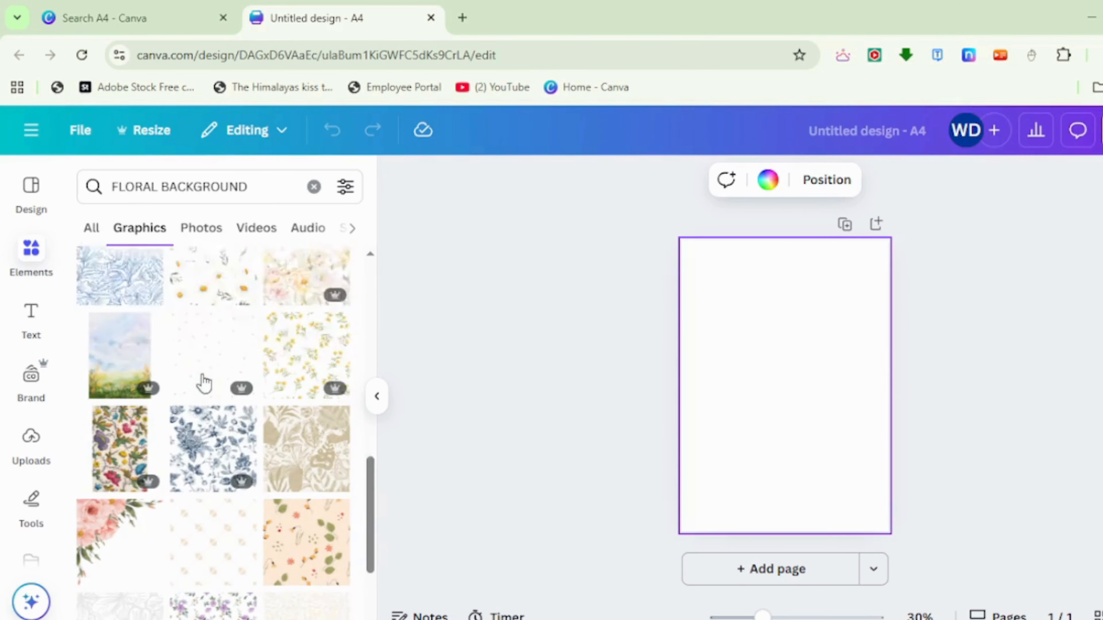
left_click(280, 319)
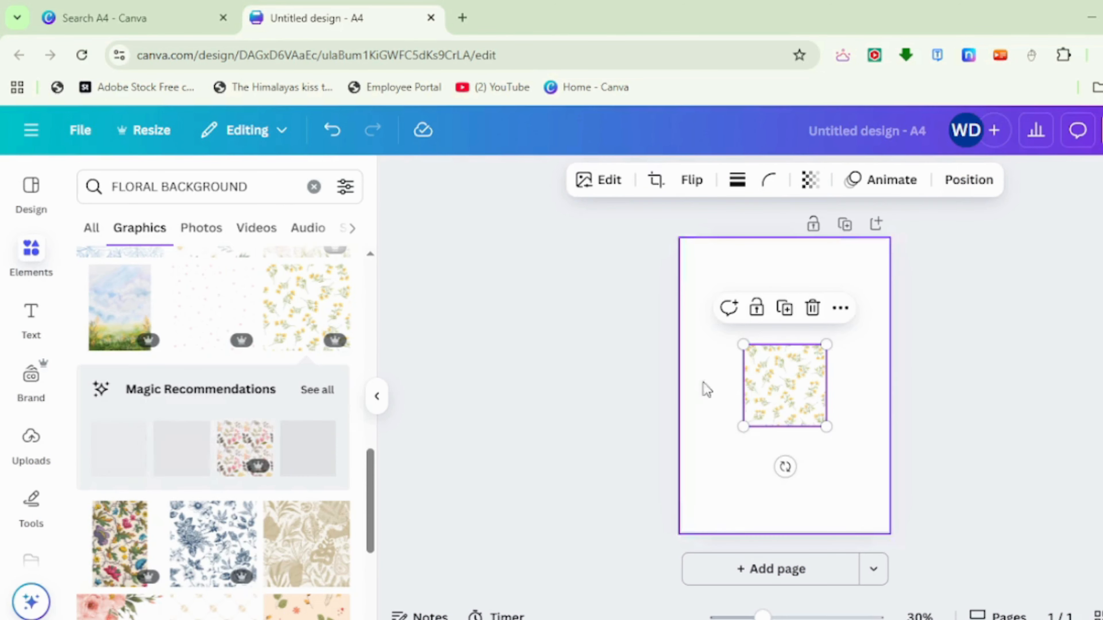
- Place the flower pattern tile in the page's upper-left corner and duplicate it into a row of three tiles
left_click_drag(771, 402, 808, 285)
left_click(721, 357)
left_click(806, 359)
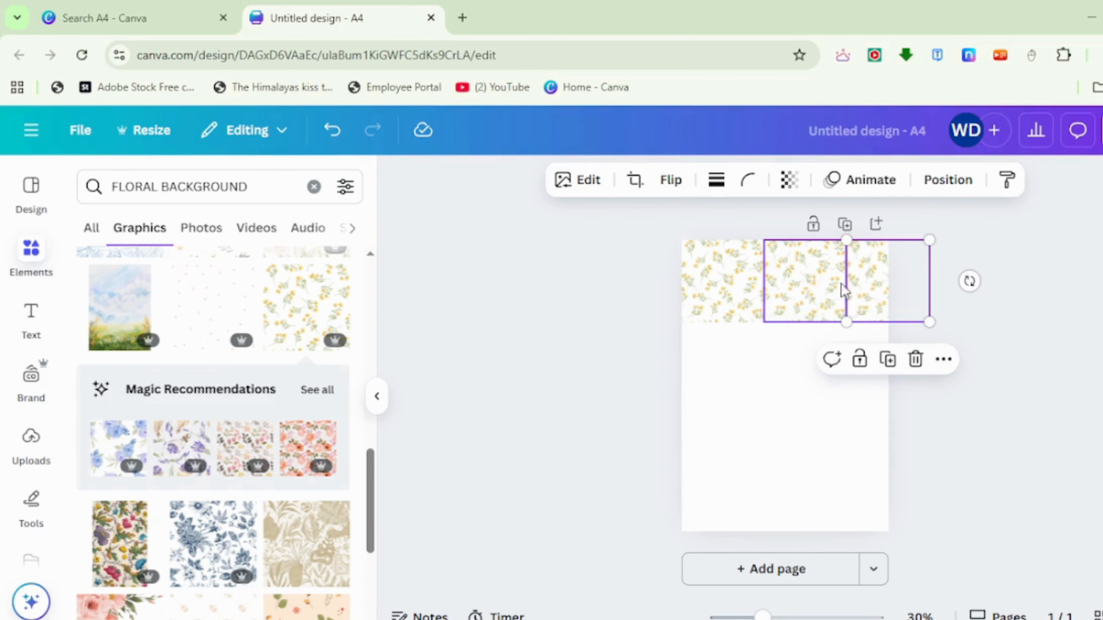
left_click(985, 360)
- Select all three flower pattern tiles in the row and group them
left_click_drag(821, 304, 700, 308)
left_click_drag(959, 316, 683, 308)
key("ctrl+g")
- Duplicate the grouped row of flower tiles downward until the pattern covers the whole page
left_click(842, 364)
left_click_drag(813, 320, 808, 393)
left_click(834, 296)
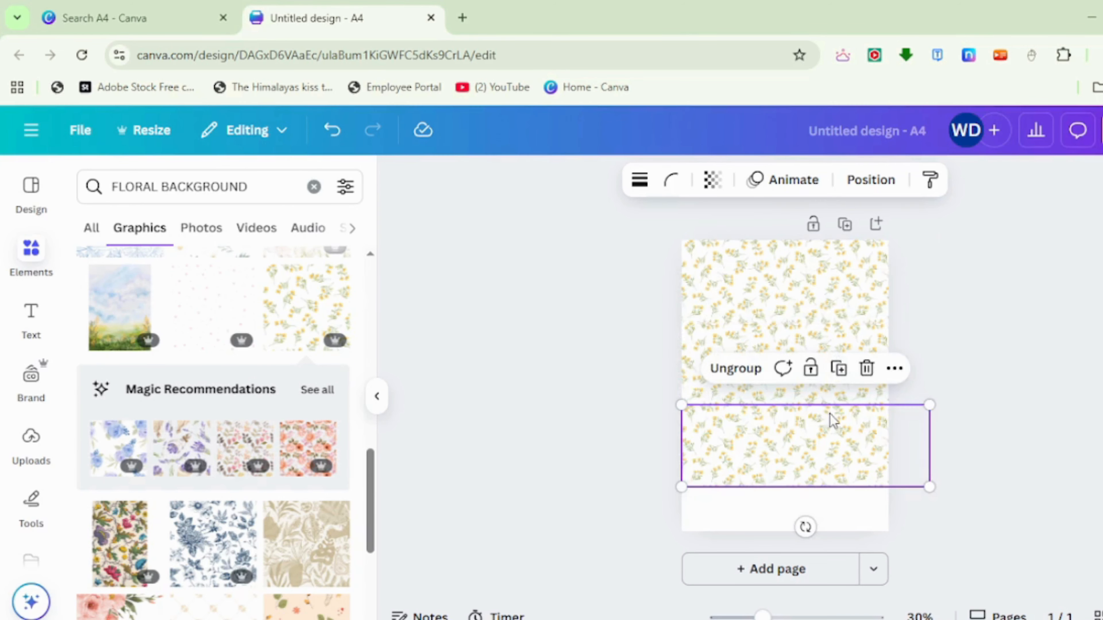
left_click(839, 367)
left_click(1035, 345)
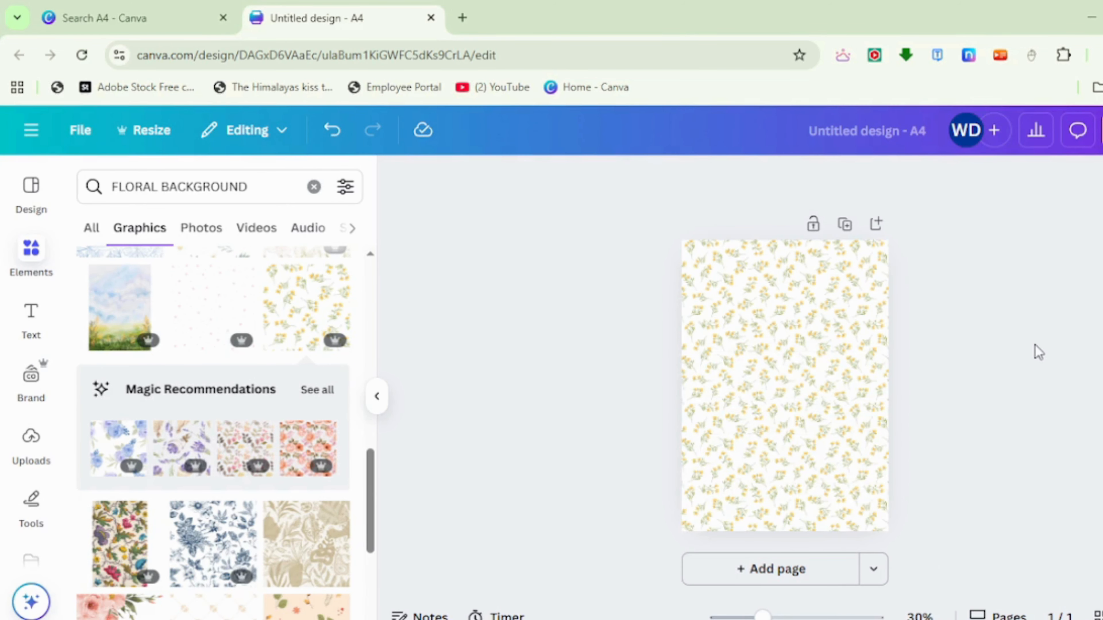
- Clear the floral element search and add a square from the Shapes category to the page
left_click(379, 406)
left_click(33, 255)
left_click(269, 201)
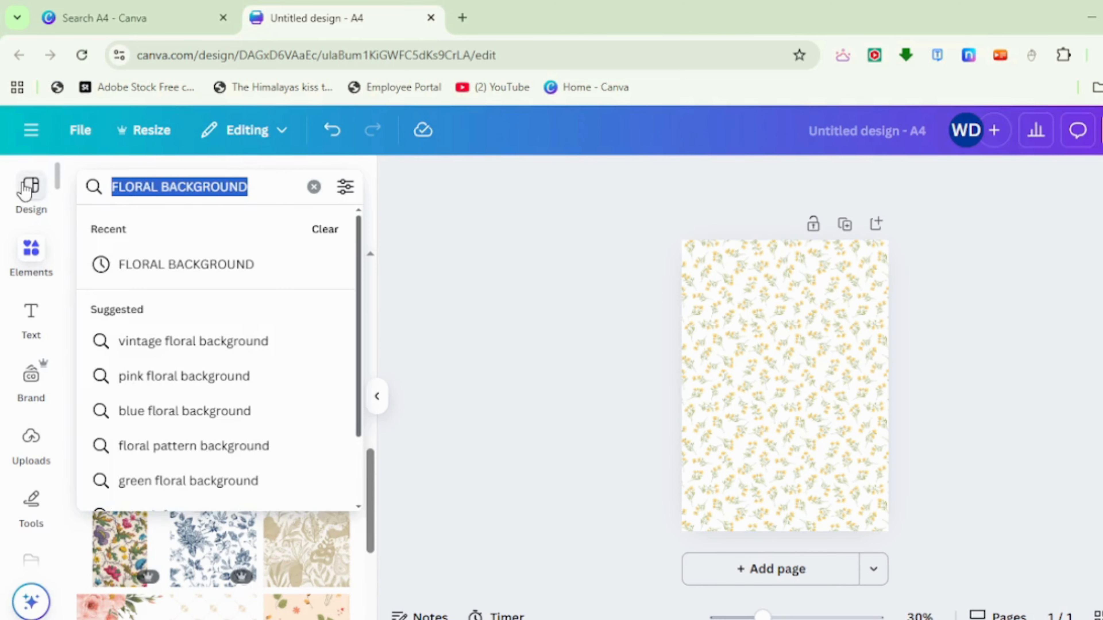
key("BackSpace")
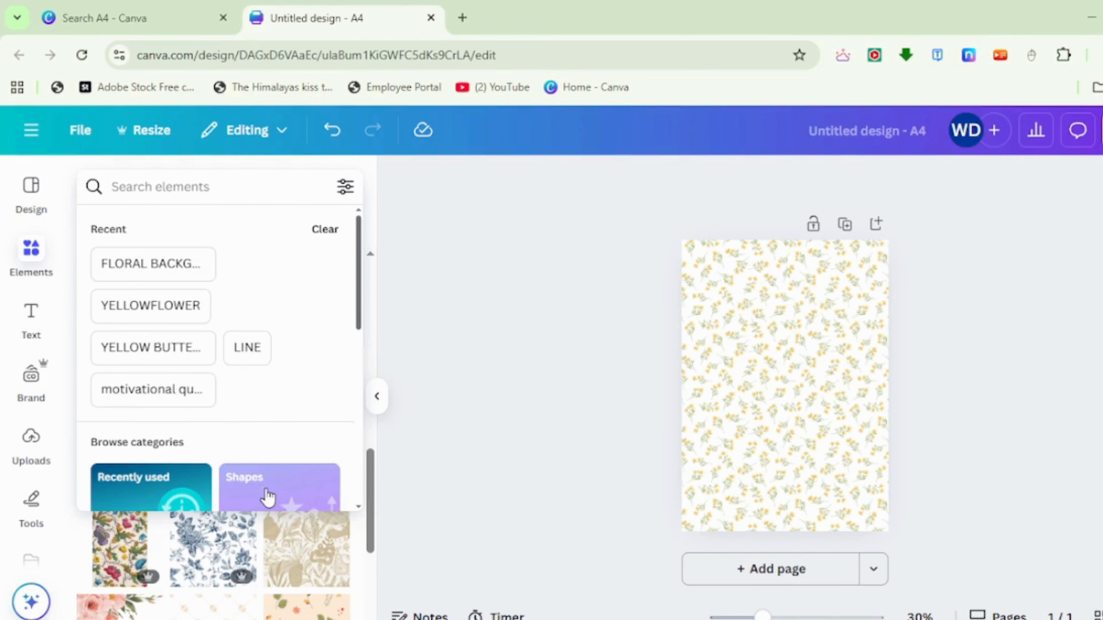
left_click(268, 477)
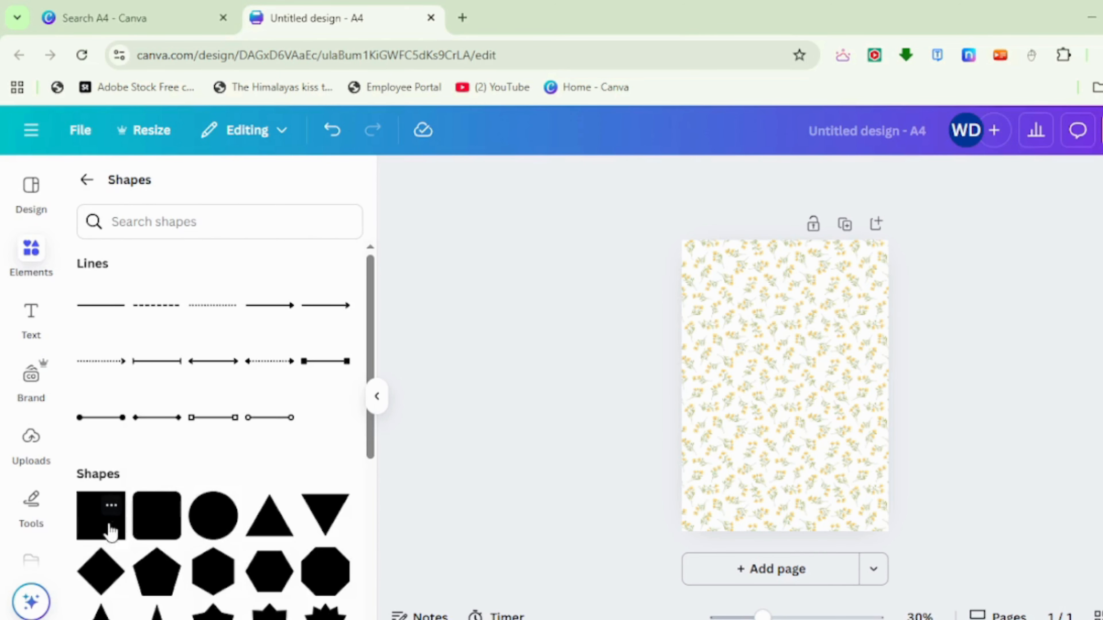
left_click(378, 398)
- Move the square to the upper middle of the page and reshape it into a wide, flat rectangle
left_click_drag(631, 408, 650, 306)
left_click(800, 381)
left_click(659, 369)
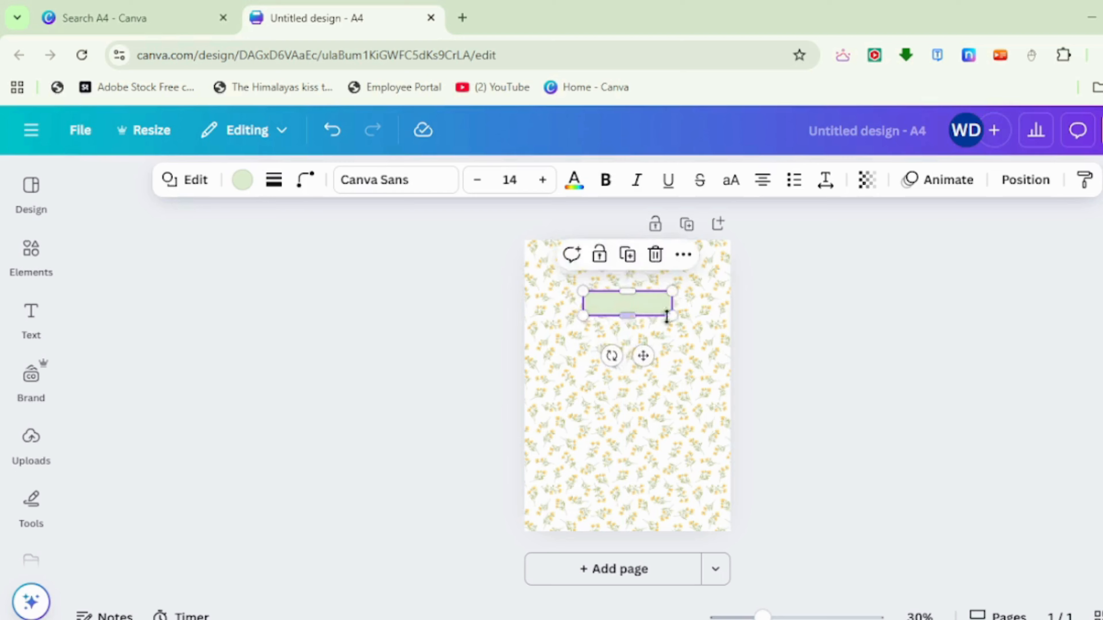
left_click(766, 324)
- Fill the label rectangle with white
left_click(633, 300)
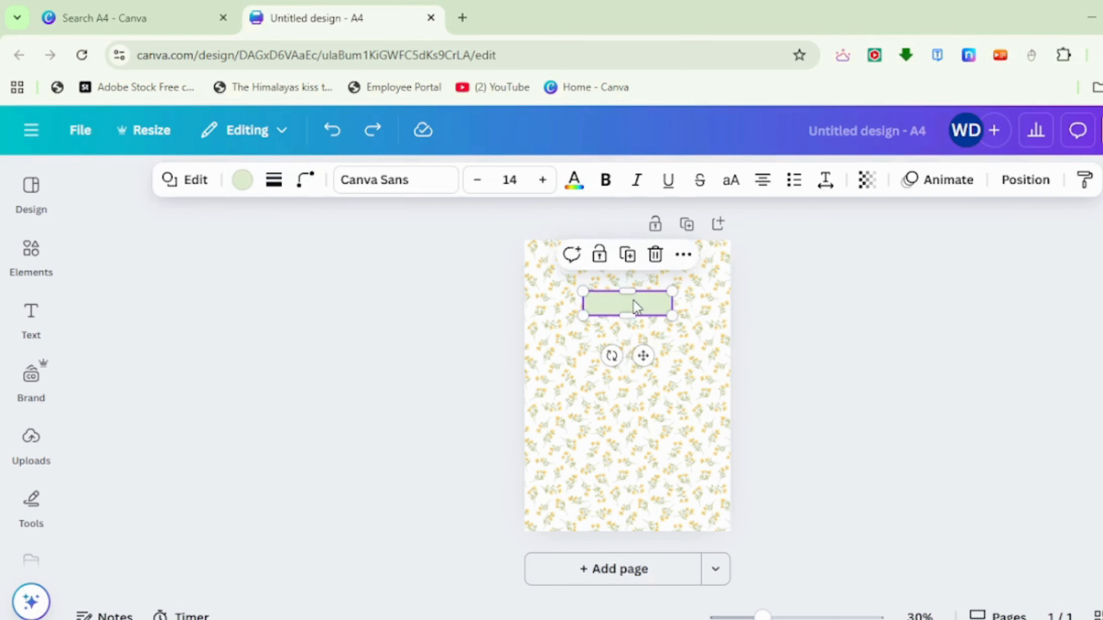
left_click(242, 179)
left_click(251, 357)
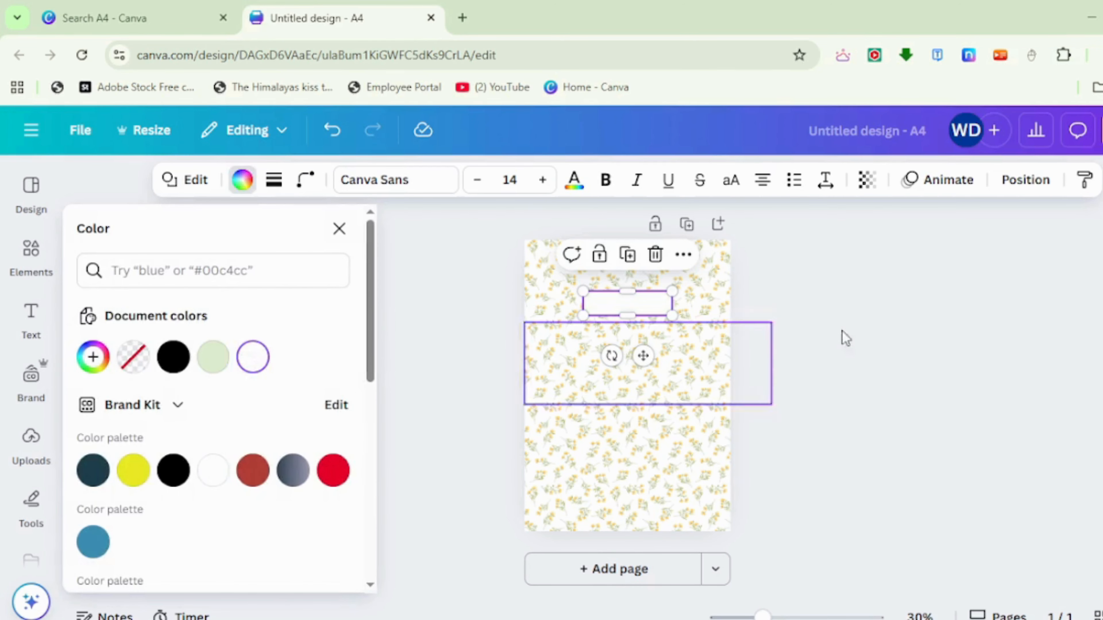
left_click(964, 323)
- Give the white label rectangle a solid border with a stroke weight of 5
left_click(621, 315)
left_click(616, 308)
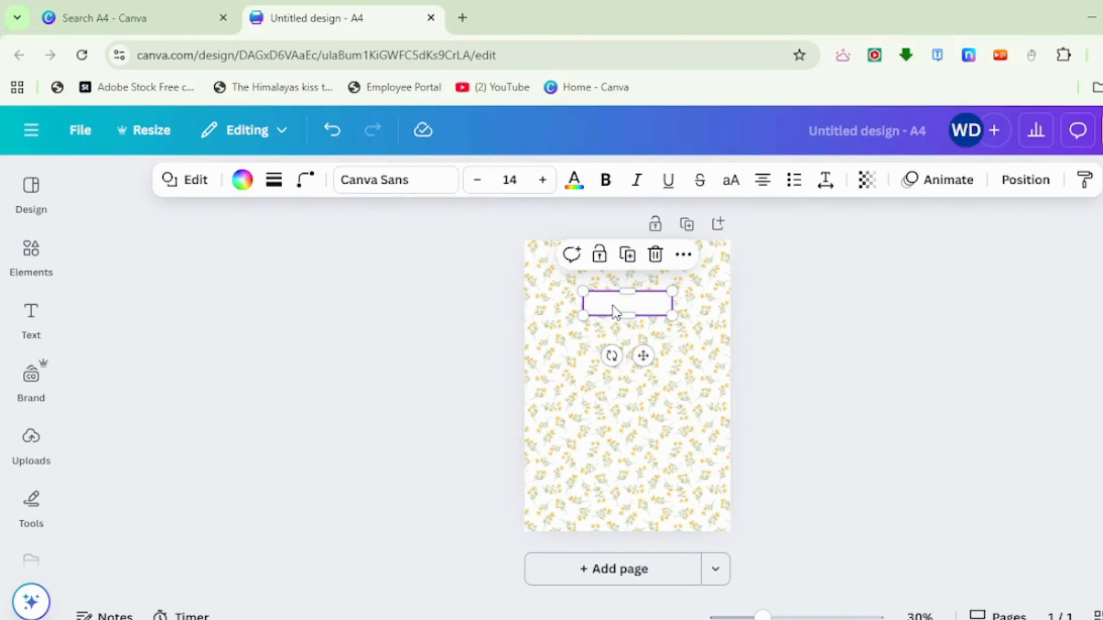
left_click(272, 181)
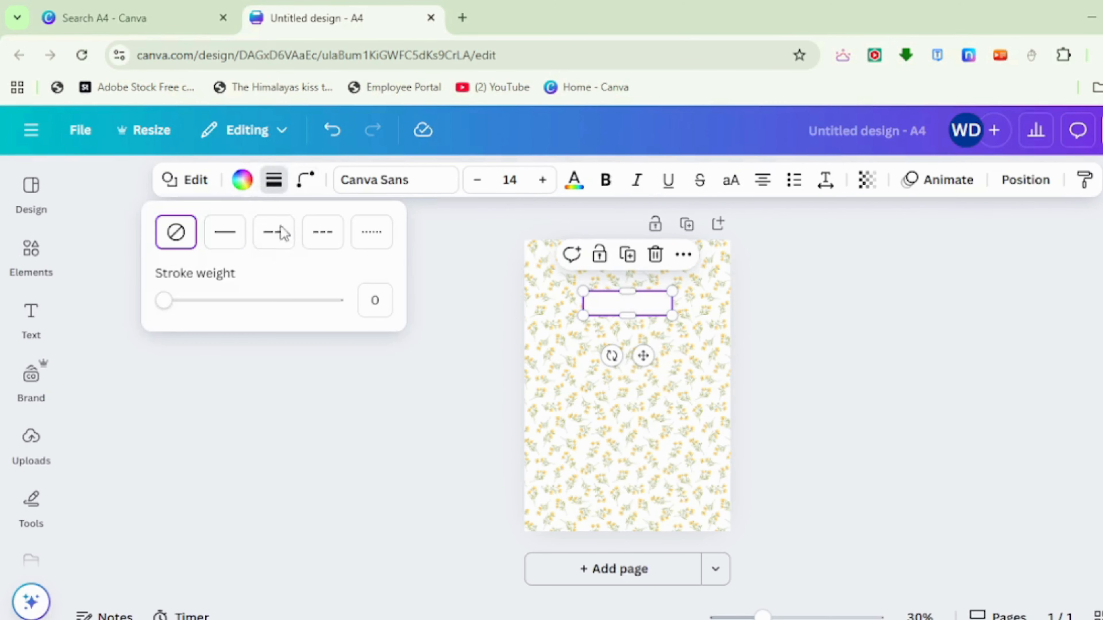
left_click_drag(189, 304, 172, 300)
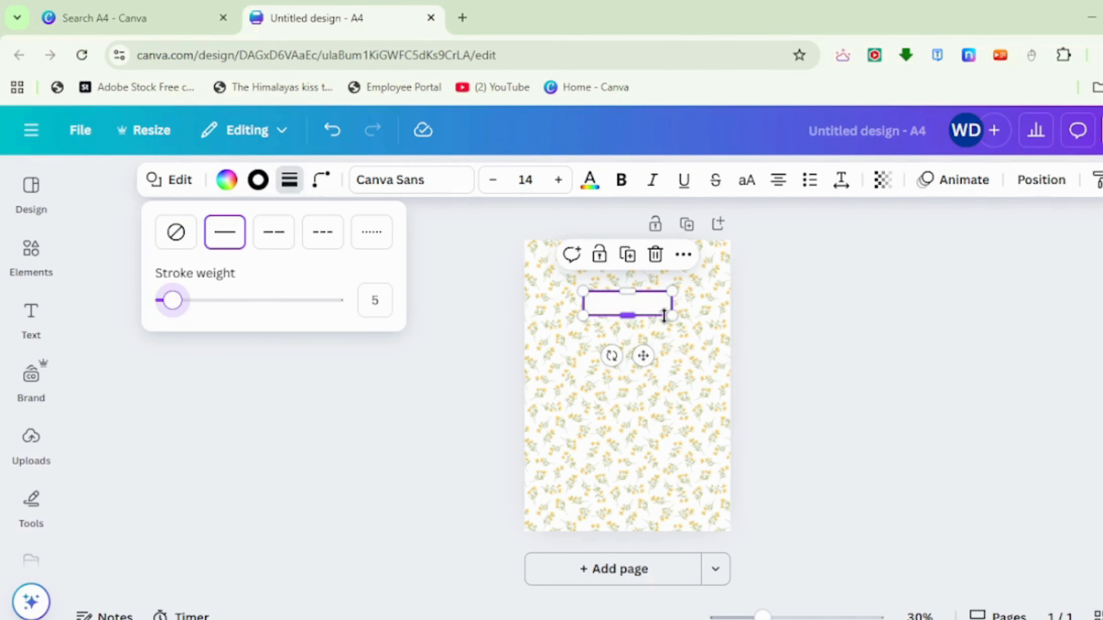
- Set the label rectangle's border to a custom golden yellow solid color
left_click(258, 180)
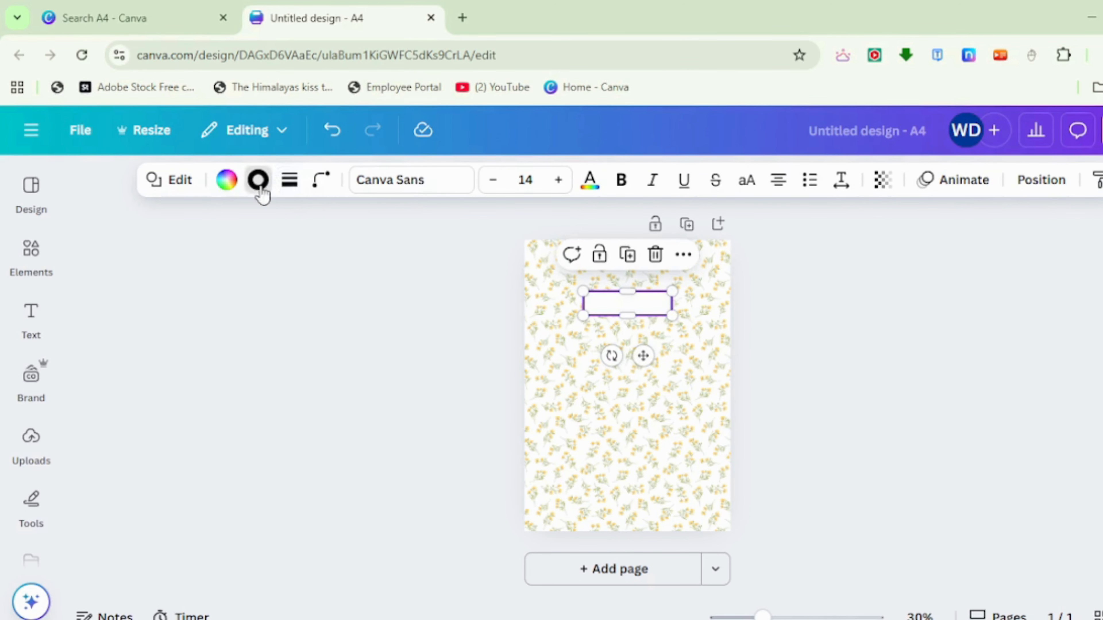
left_click(93, 356)
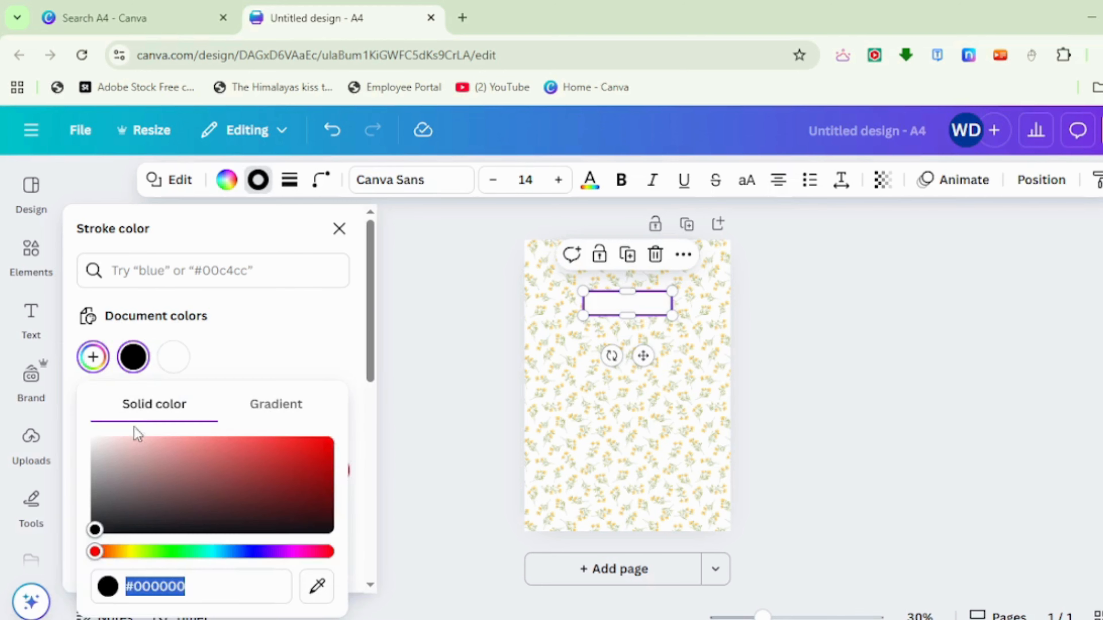
left_click(122, 553)
left_click_drag(121, 556, 125, 557)
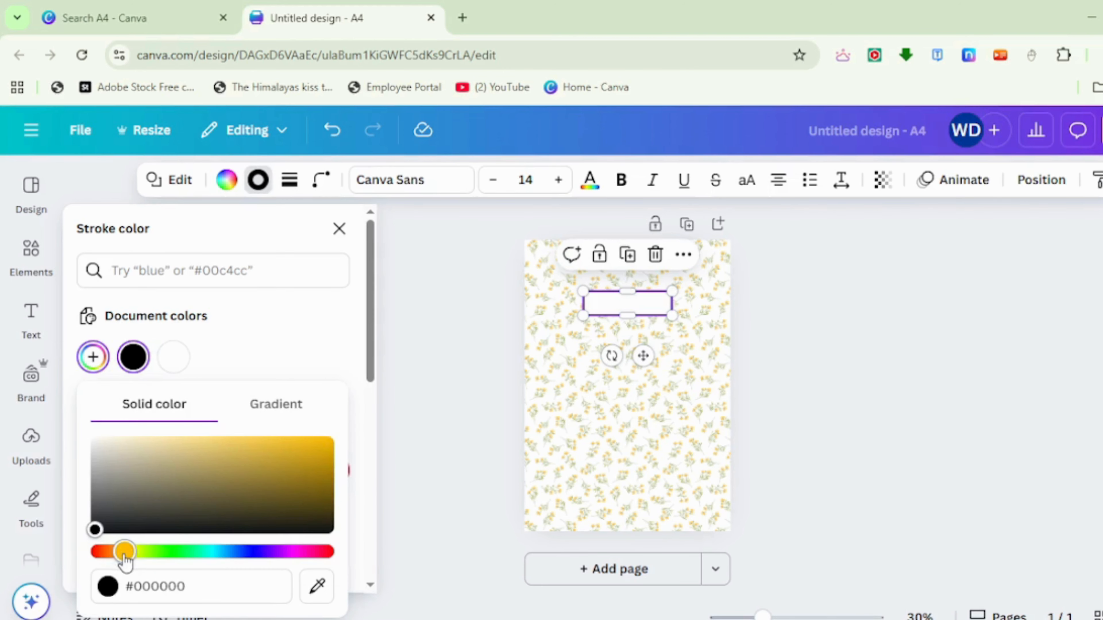
left_click(286, 457)
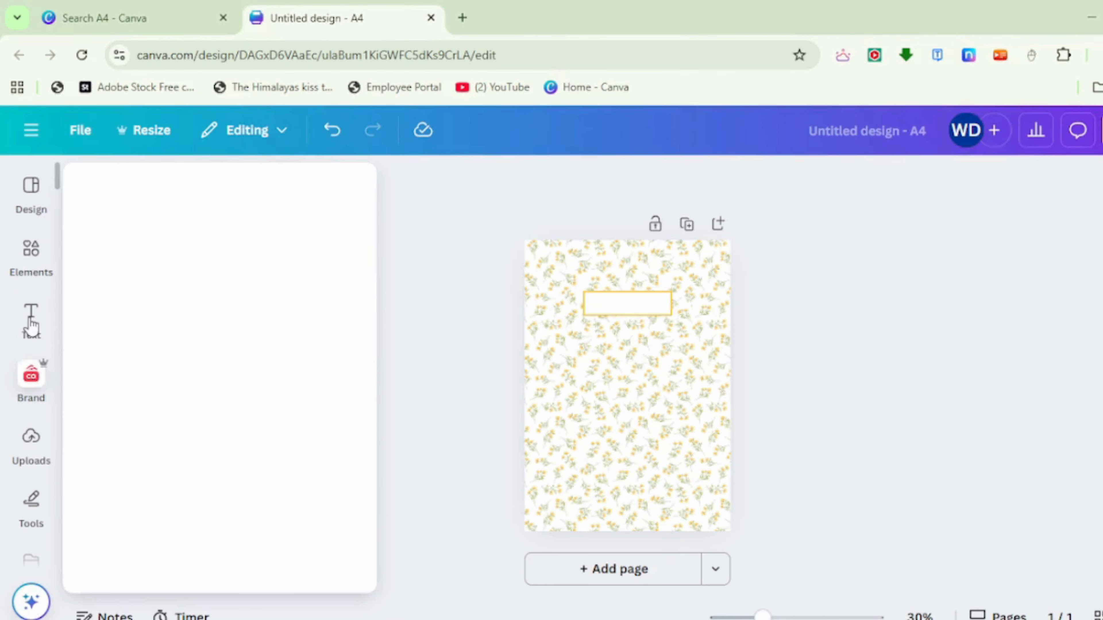
- Add a heading to the page with the text "NOTEBOOK"
mouse_move(32, 322)
left_click(224, 436)
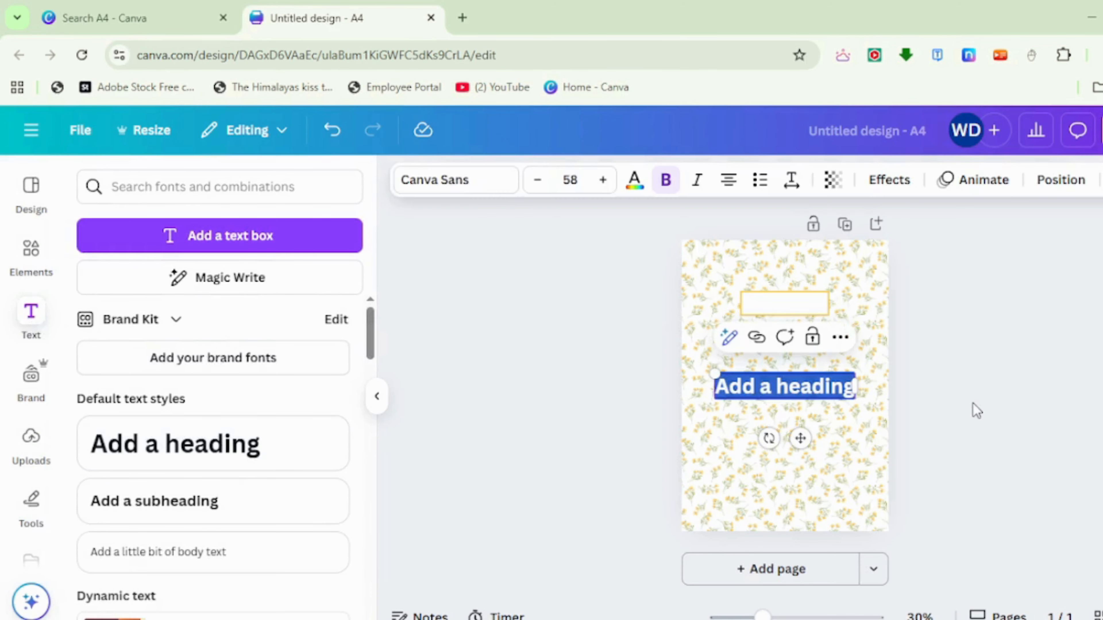
type("NOT")
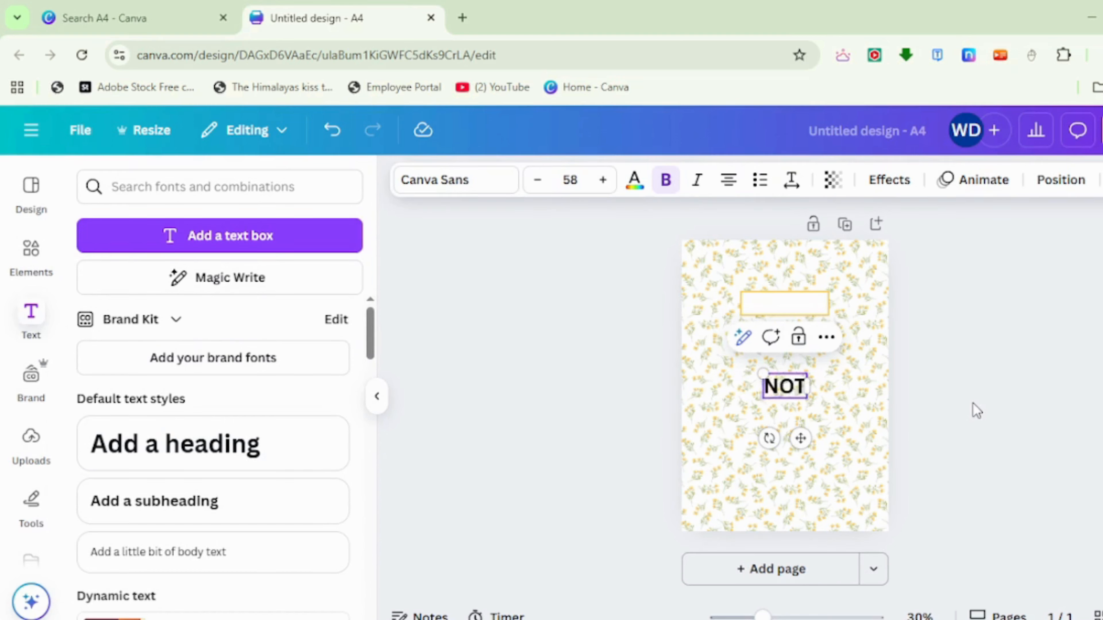
type("EBOOK")
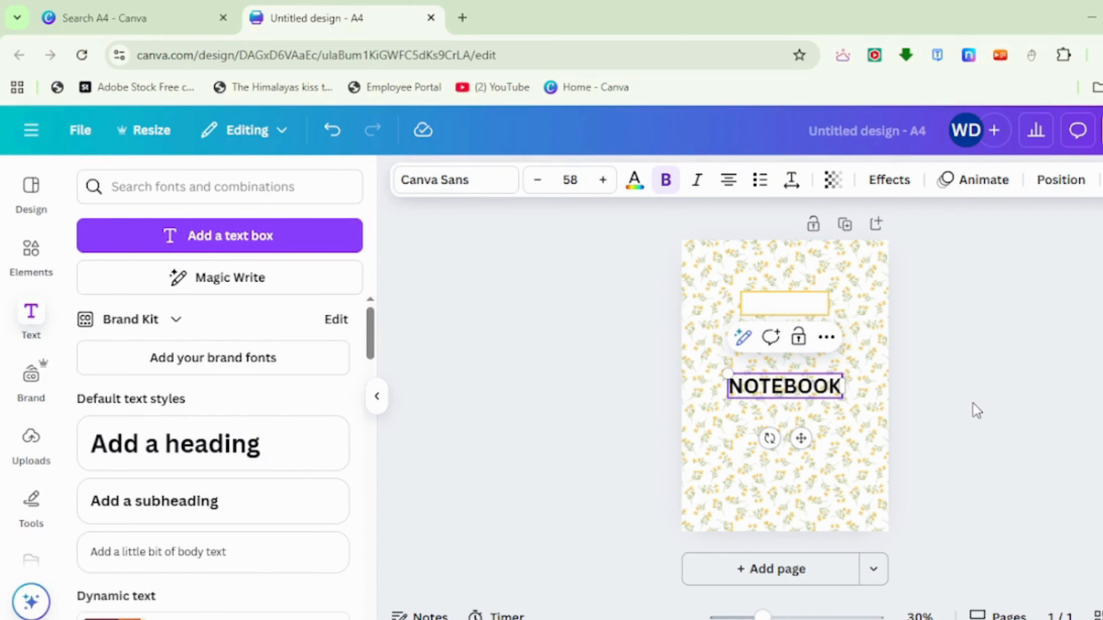
- Change the NOTEBOOK heading's font to Alegreya
left_click(453, 189)
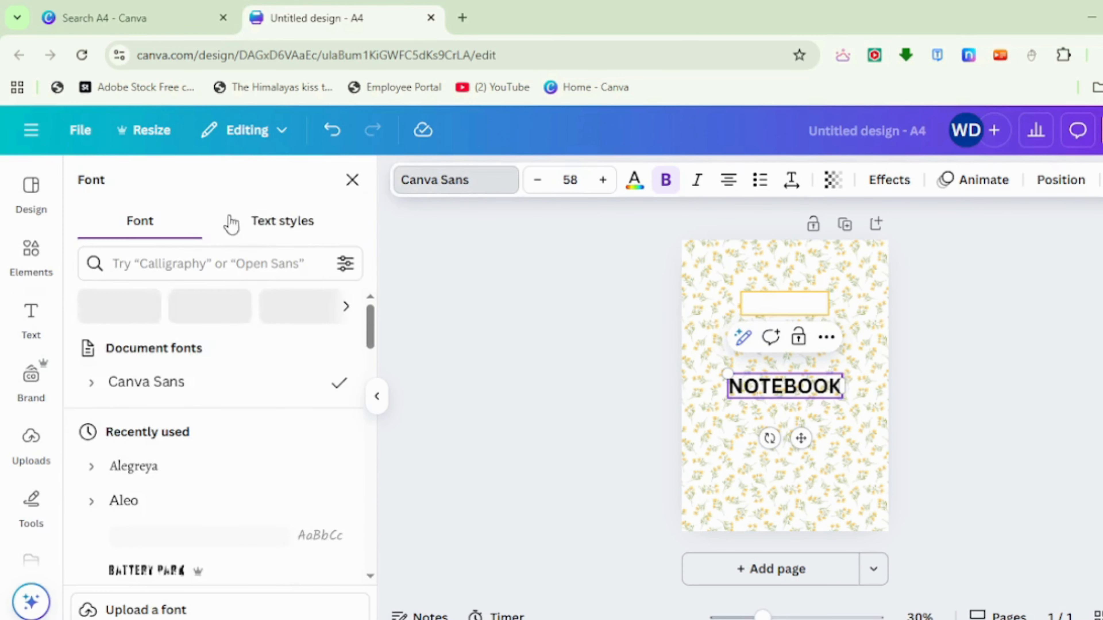
left_click(155, 262)
type("AL")
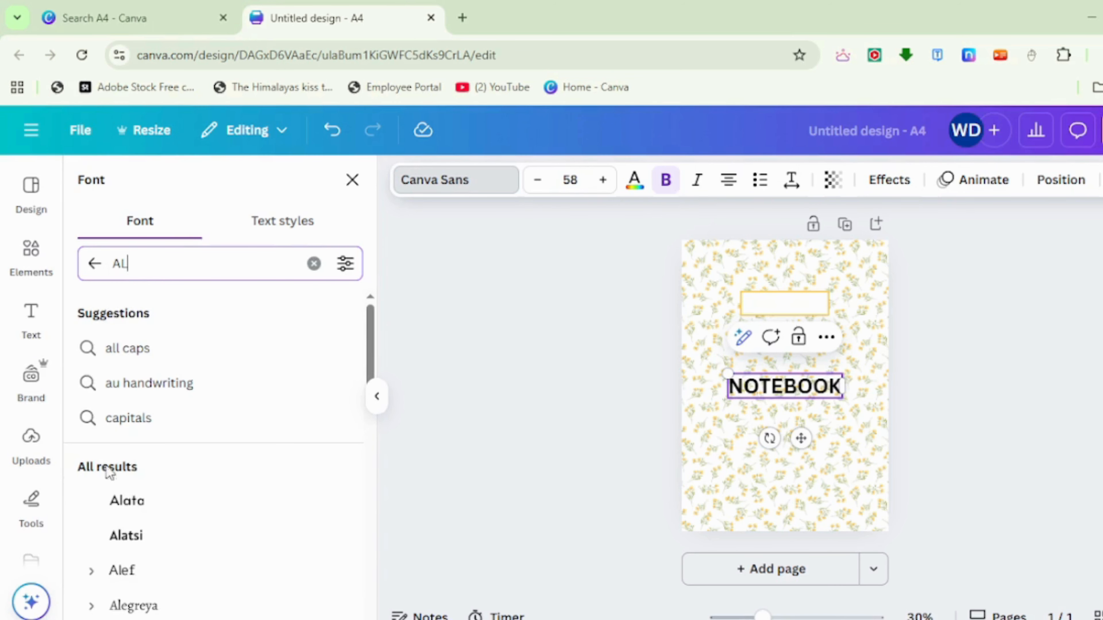
left_click(156, 613)
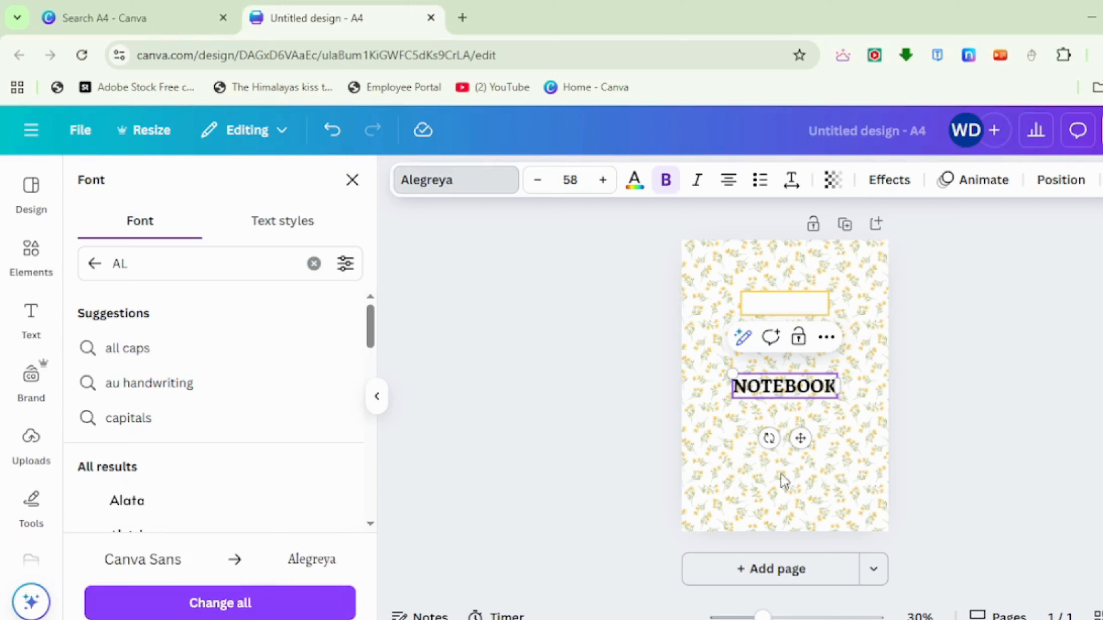
left_click(1067, 449)
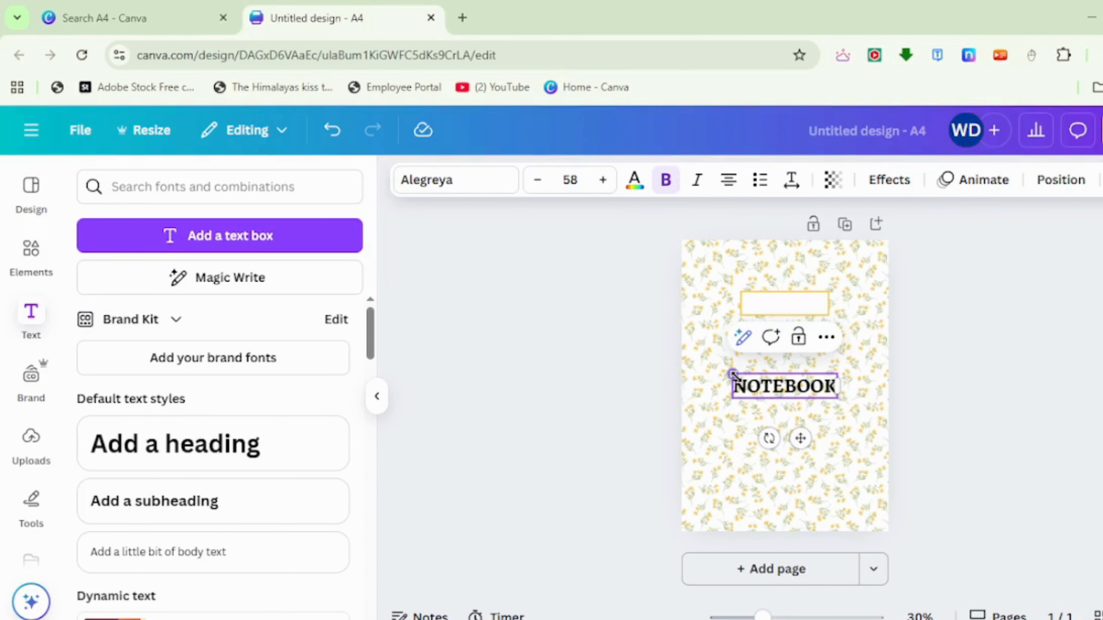
- Shrink the NOTEBOOK heading to about size 46 and center it inside the white label rectangle
left_click_drag(732, 374, 754, 379)
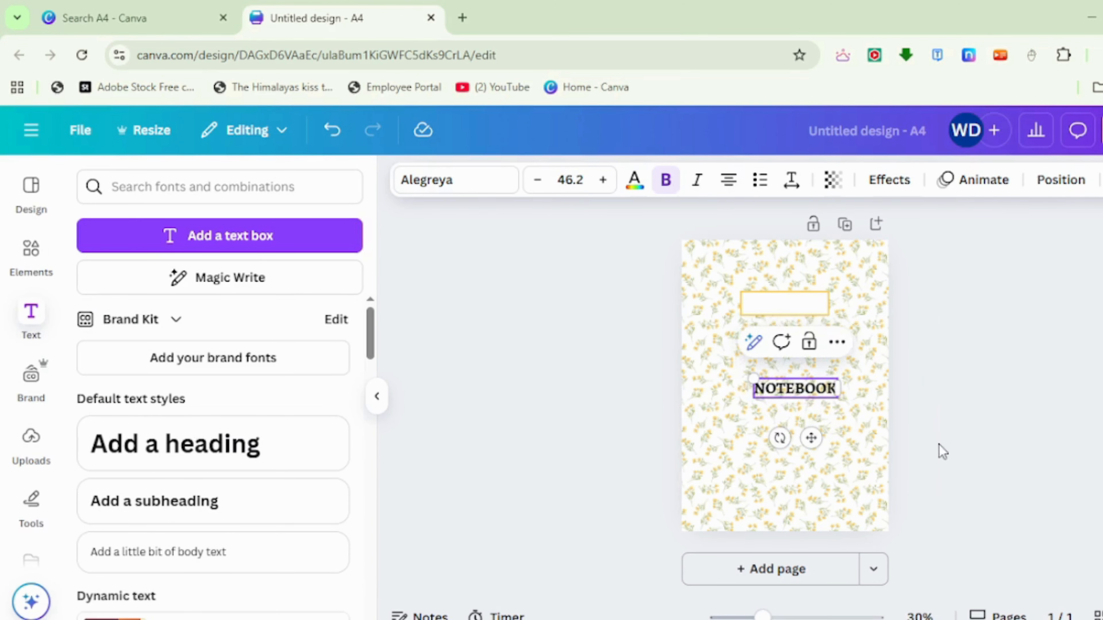
left_click_drag(819, 396, 810, 312)
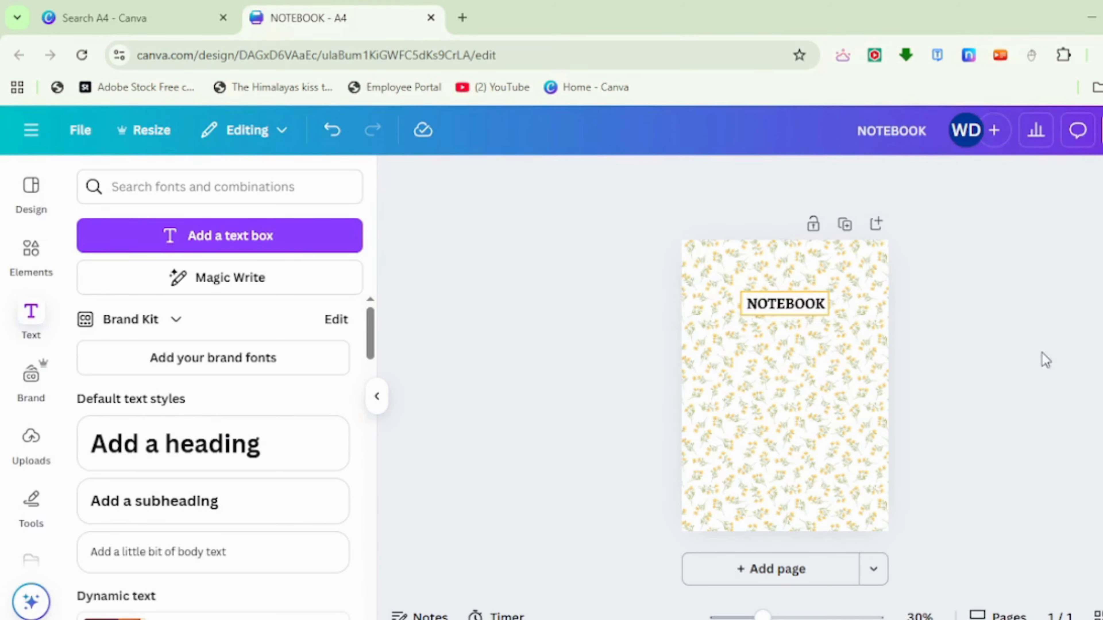
- Search the elements for "motivational quotes" and place the "Don't Quit" graphic, enlarged, below the NOTEBOOK label
left_click(37, 262)
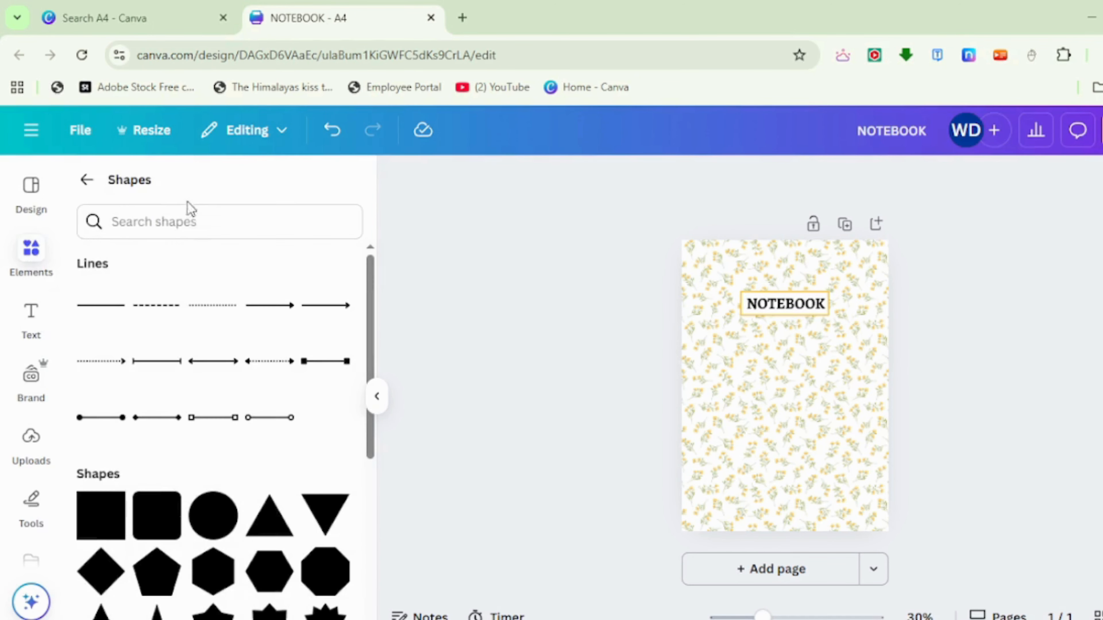
left_click(87, 185)
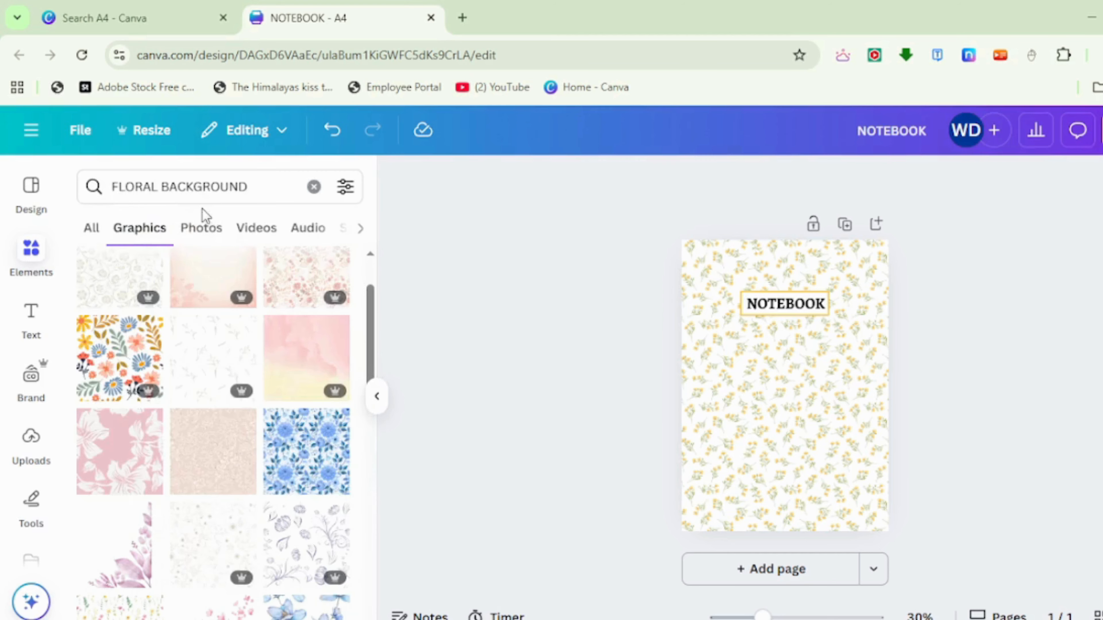
left_click(258, 188)
type("MOR")
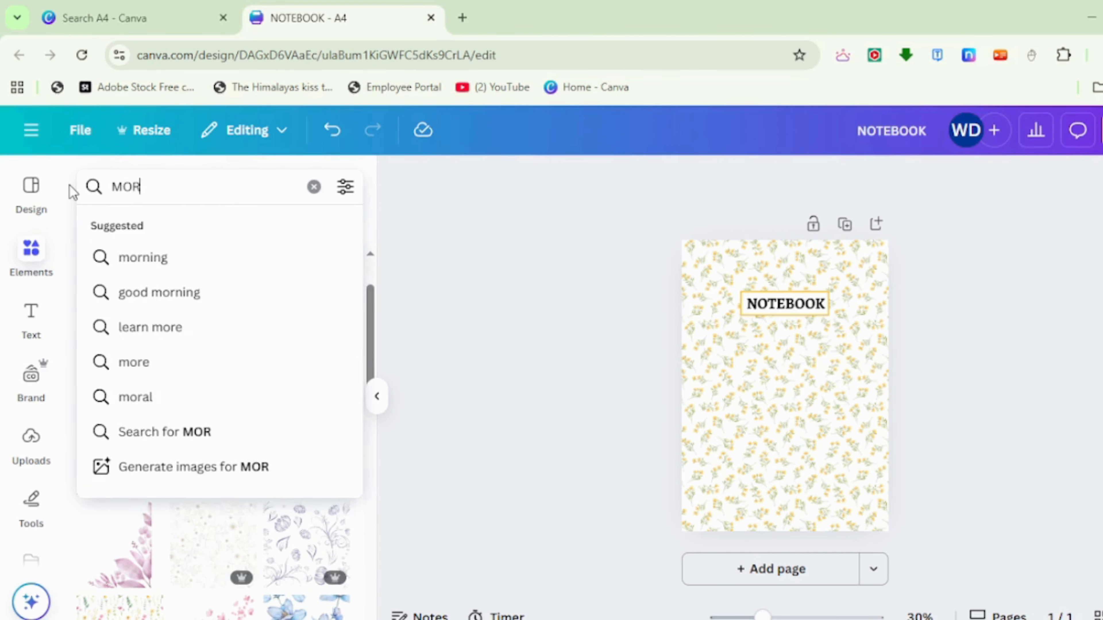
key("BackSpace")
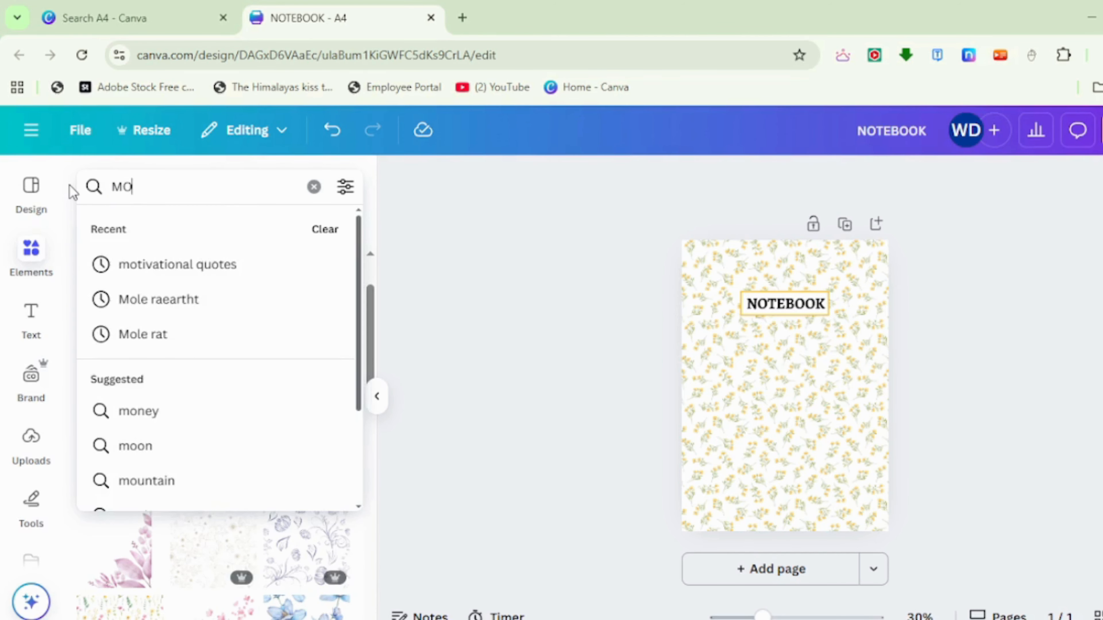
left_click(143, 263)
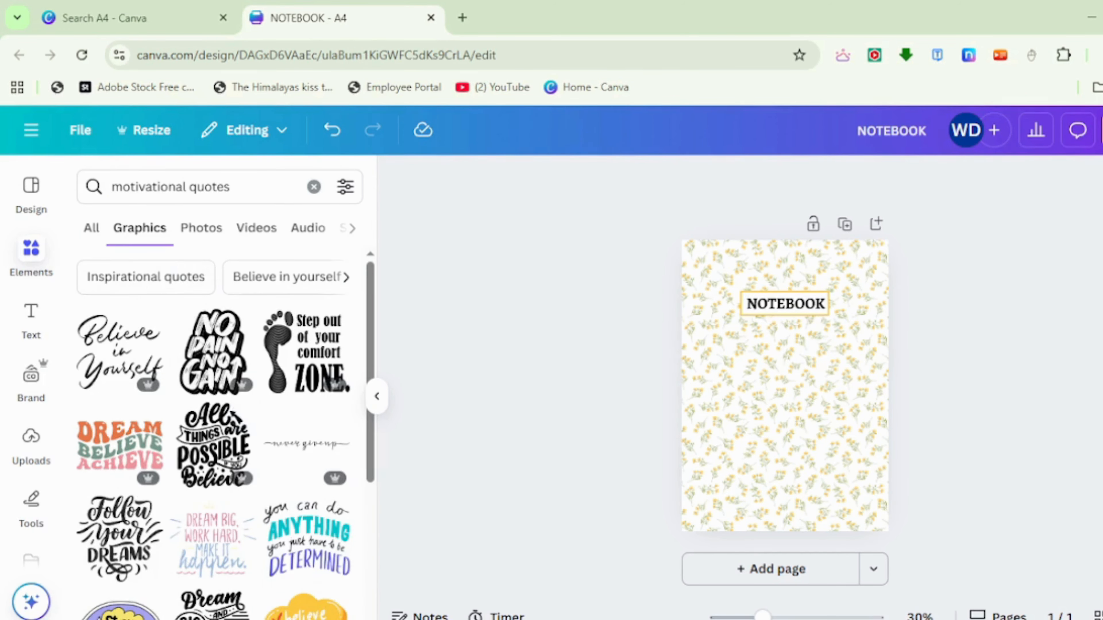
scroll(180, 457, "down", 5)
left_click(119, 505)
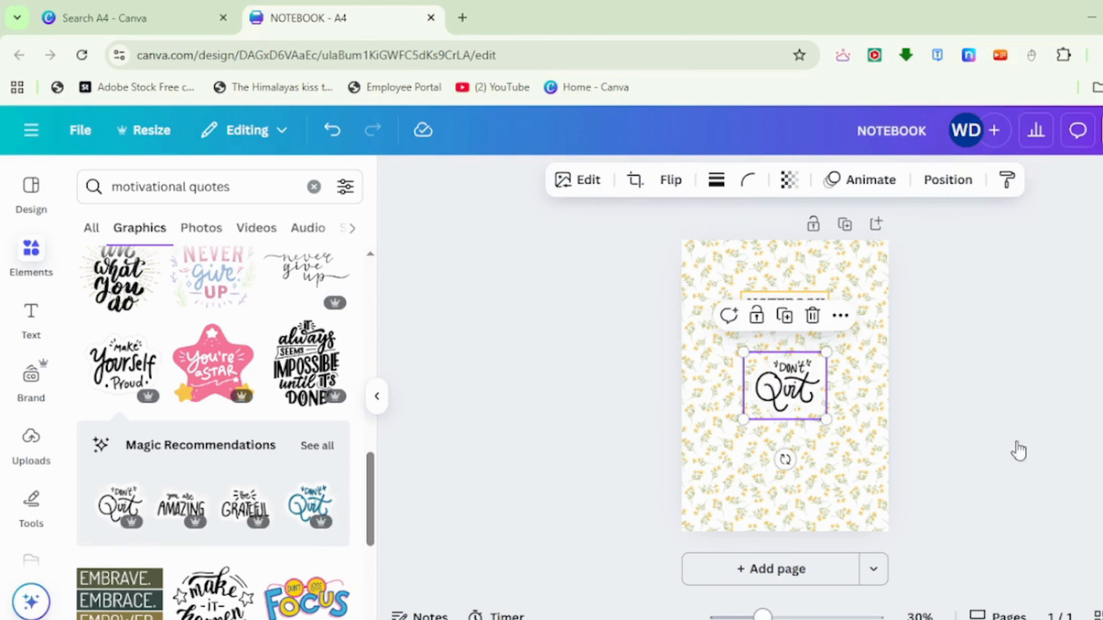
mouse_move(826, 420)
left_mouse_down()
mouse_move(838, 489)
mouse_move(824, 428)
left_mouse_up()
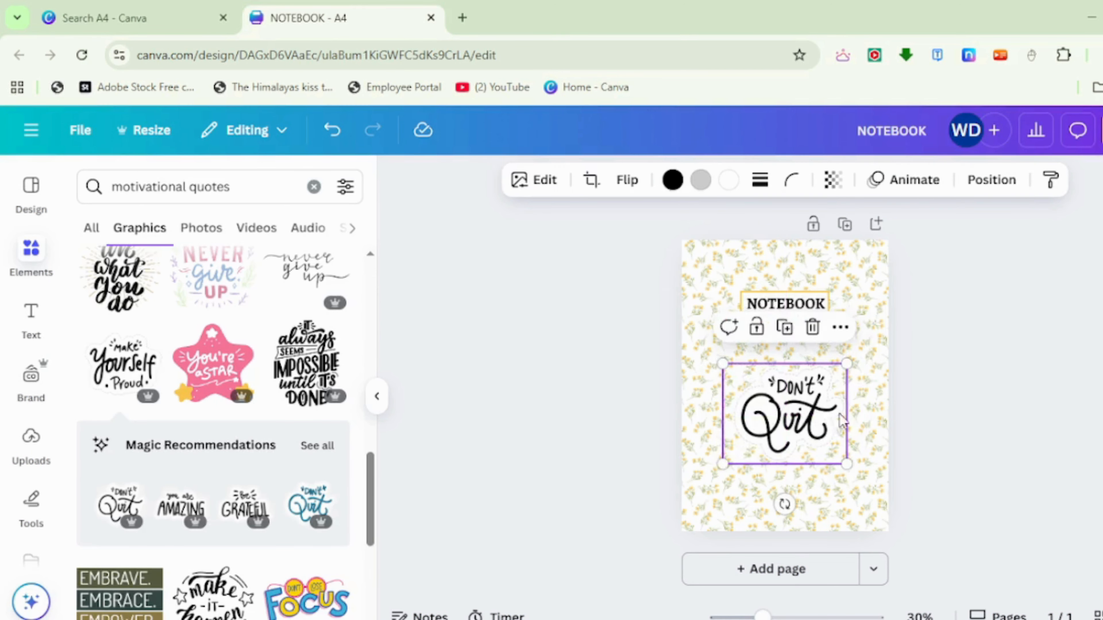
- Recolor the "Don't Quit" graphic with a black outline and light green lettering
left_click(700, 179)
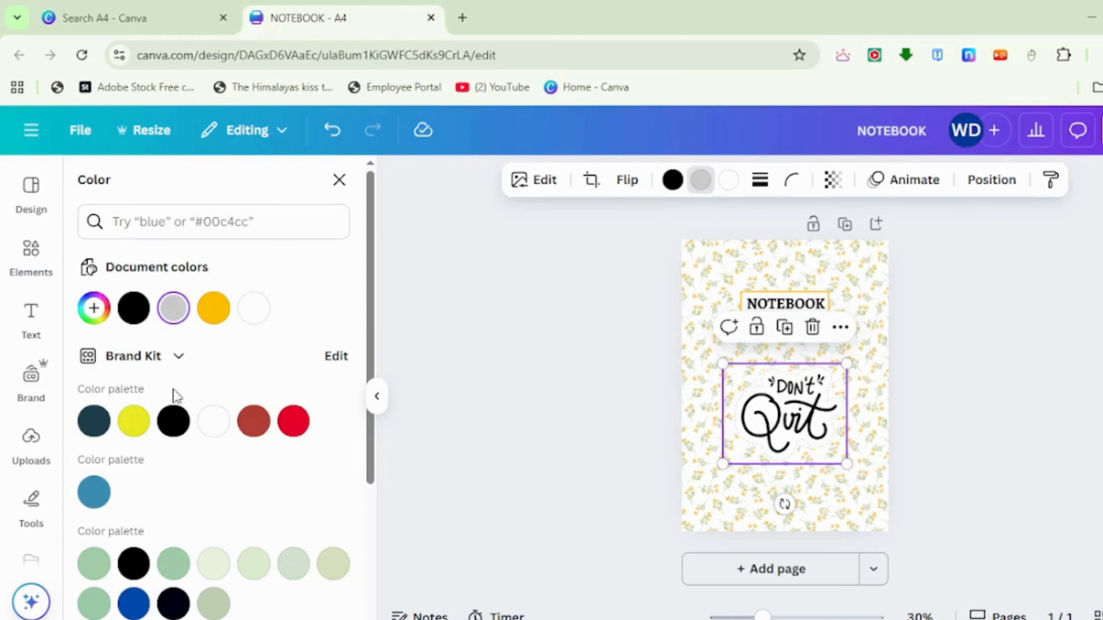
left_click(146, 316)
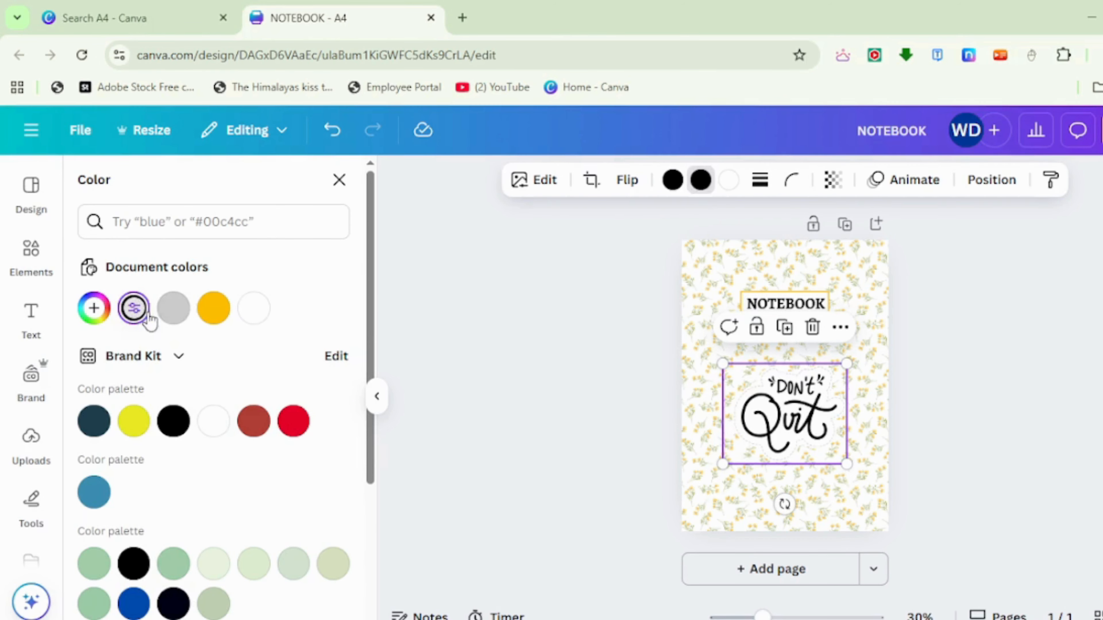
left_click(678, 192)
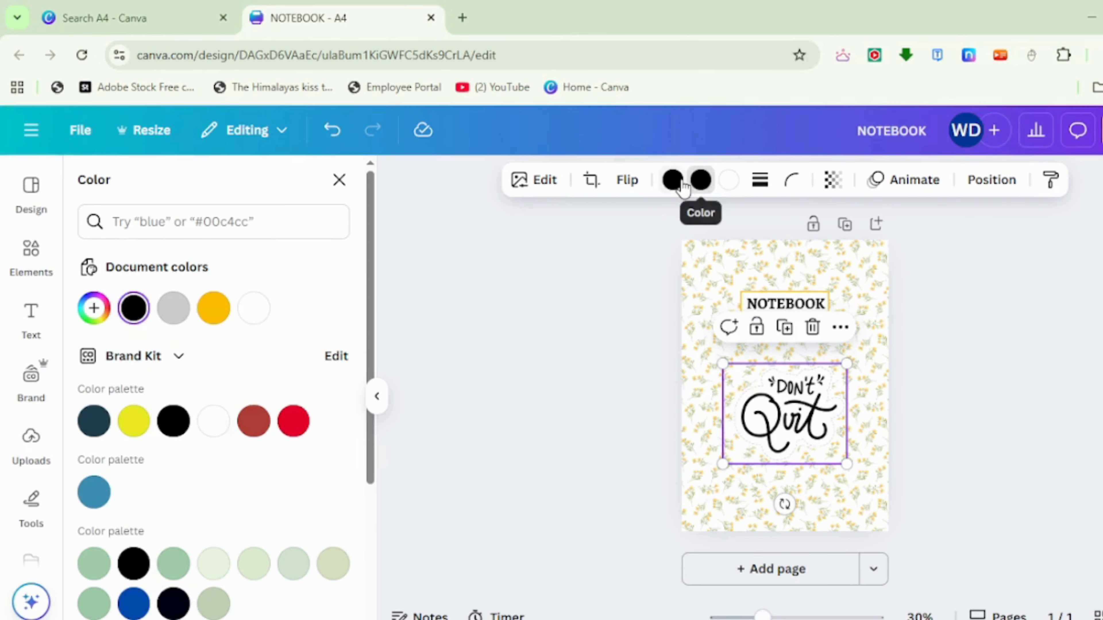
left_click(141, 324)
left_click(174, 565)
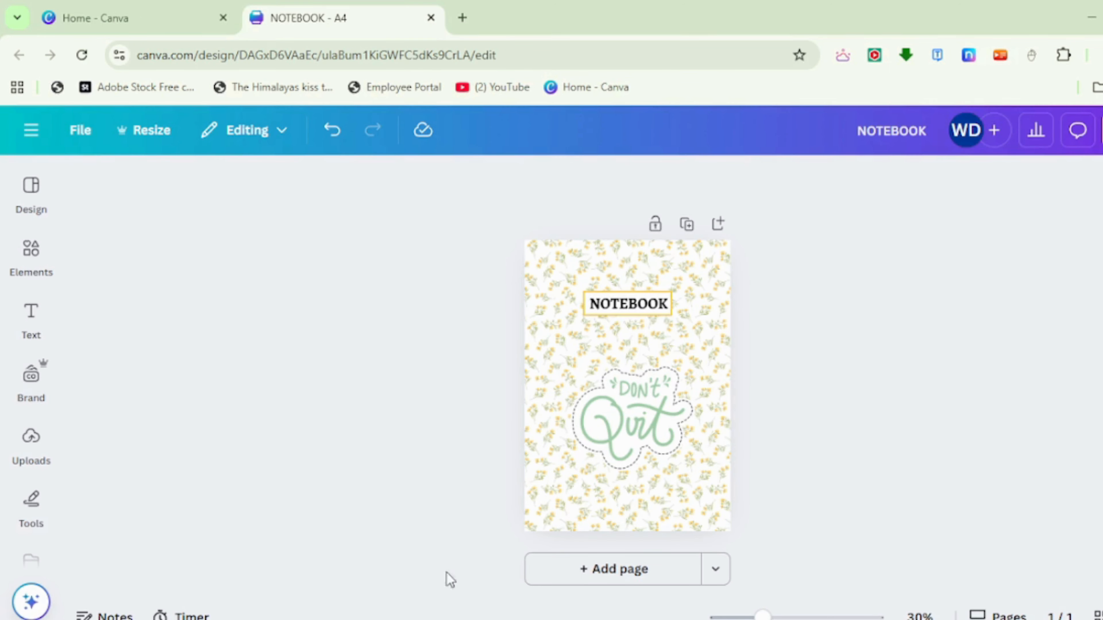
- Add a second blank page and search the elements for "LINE"
left_click(622, 580)
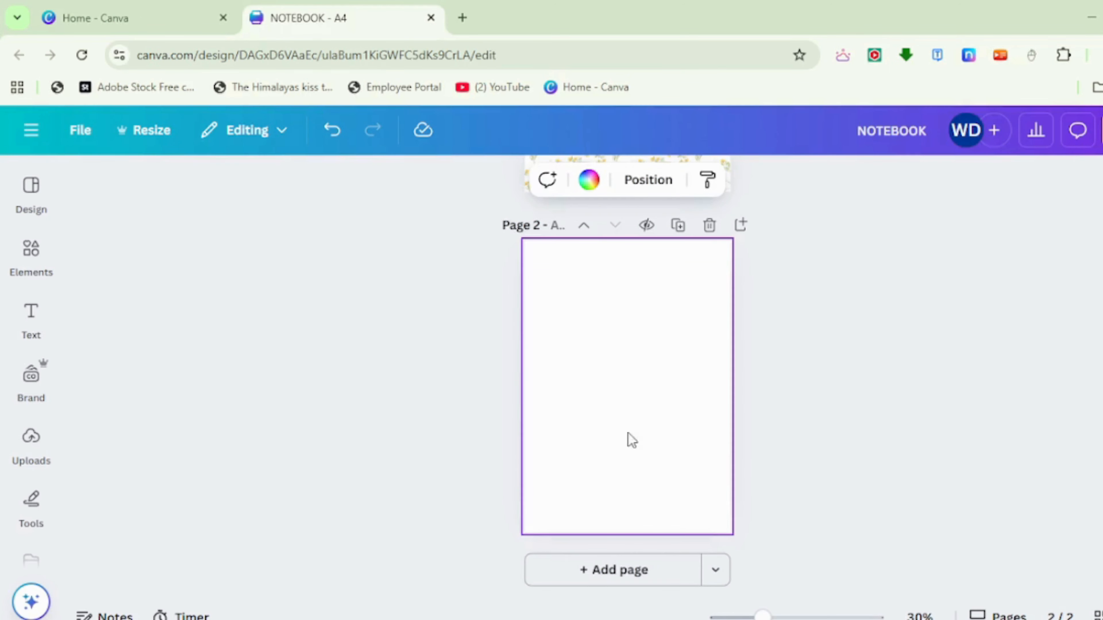
left_click(42, 282)
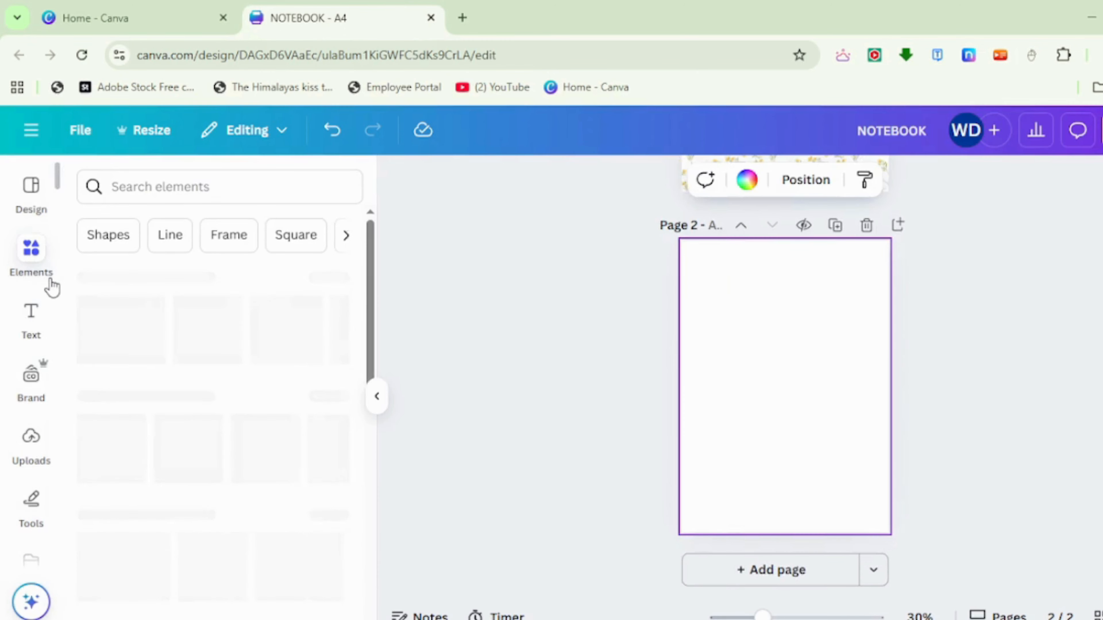
left_click(121, 240)
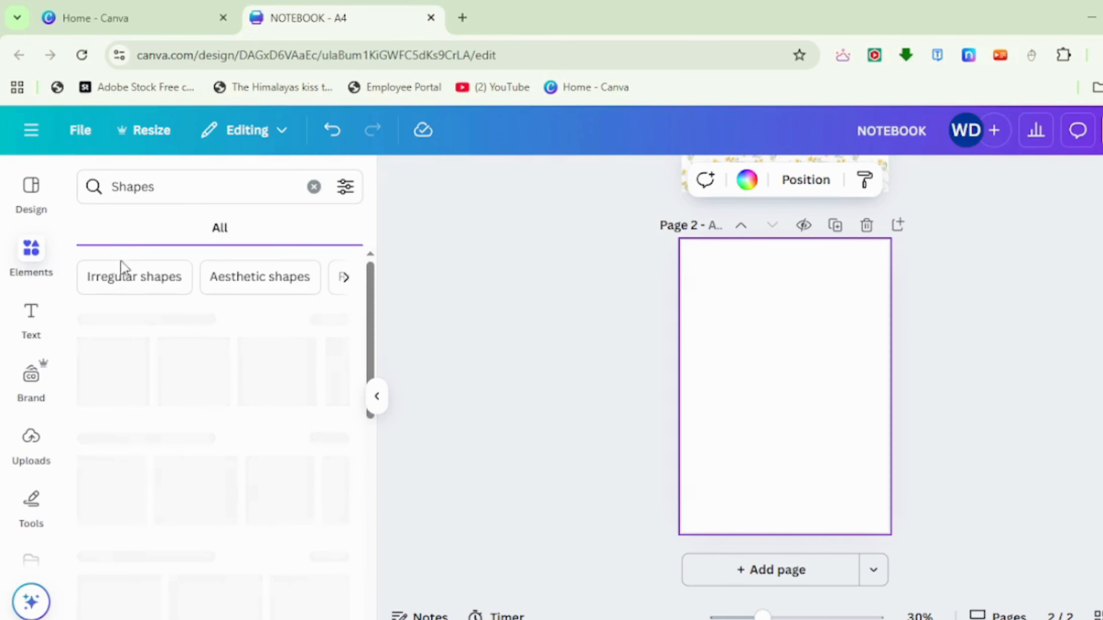
left_click(157, 185)
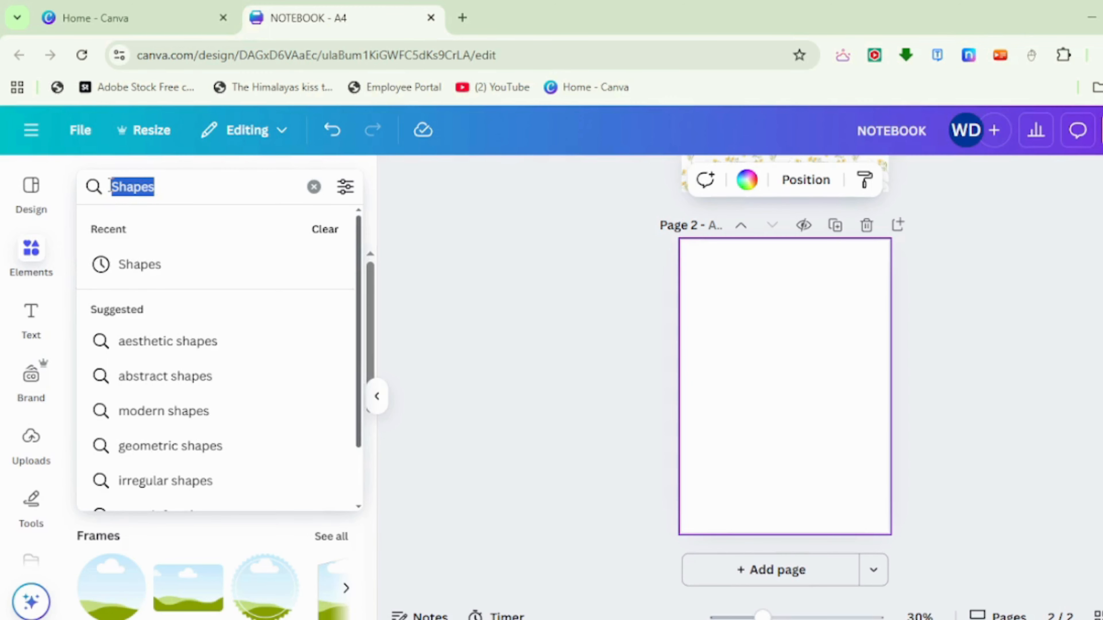
type("LINE")
key("Return")
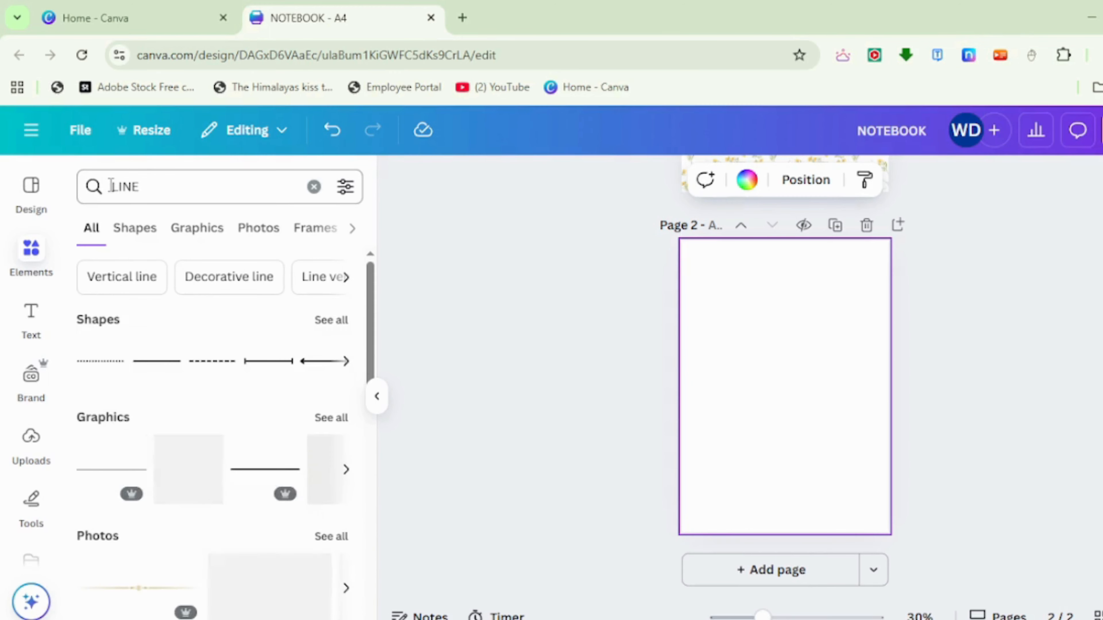
- Add the plain solid line to page 2 and extend both ends to span the page between its side margins
left_click(147, 367)
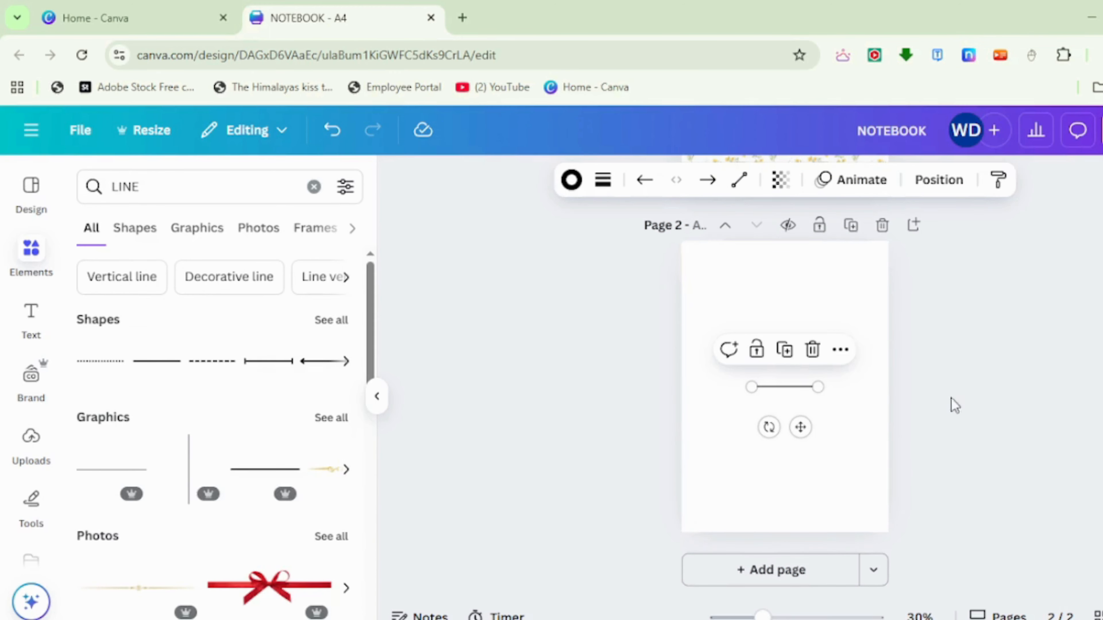
left_click_drag(820, 388, 867, 387)
left_click_drag(750, 386, 705, 387)
left_click(825, 397)
left_click(815, 386)
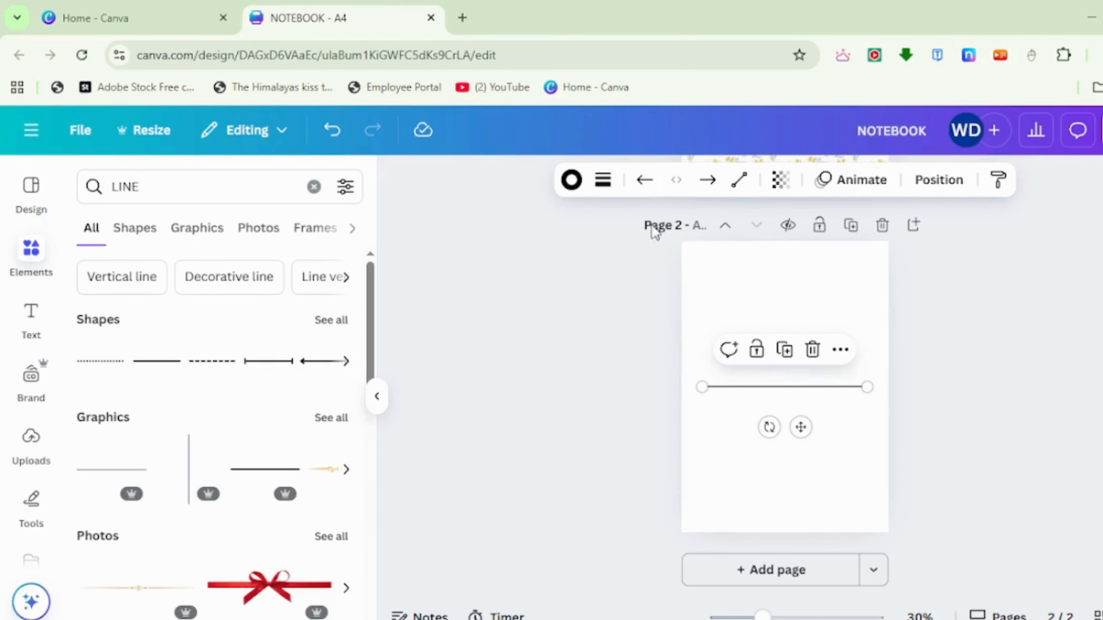
- Reduce the line's stroke weight and move the line up near the head of page 2
left_click(602, 180)
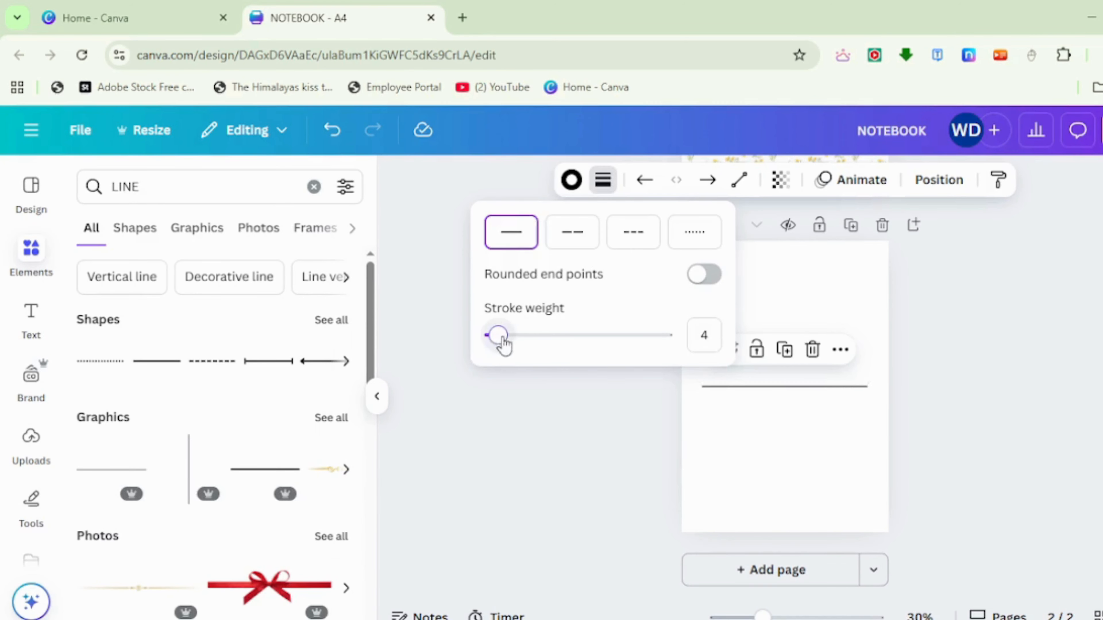
left_click_drag(500, 335, 488, 336)
left_click(543, 436)
left_click_drag(765, 395, 788, 296)
left_click(1071, 314)
- Duplicate the line repeatedly at even spacing down page 2 to create the ruled writing area
left_click(786, 246)
left_click(783, 258)
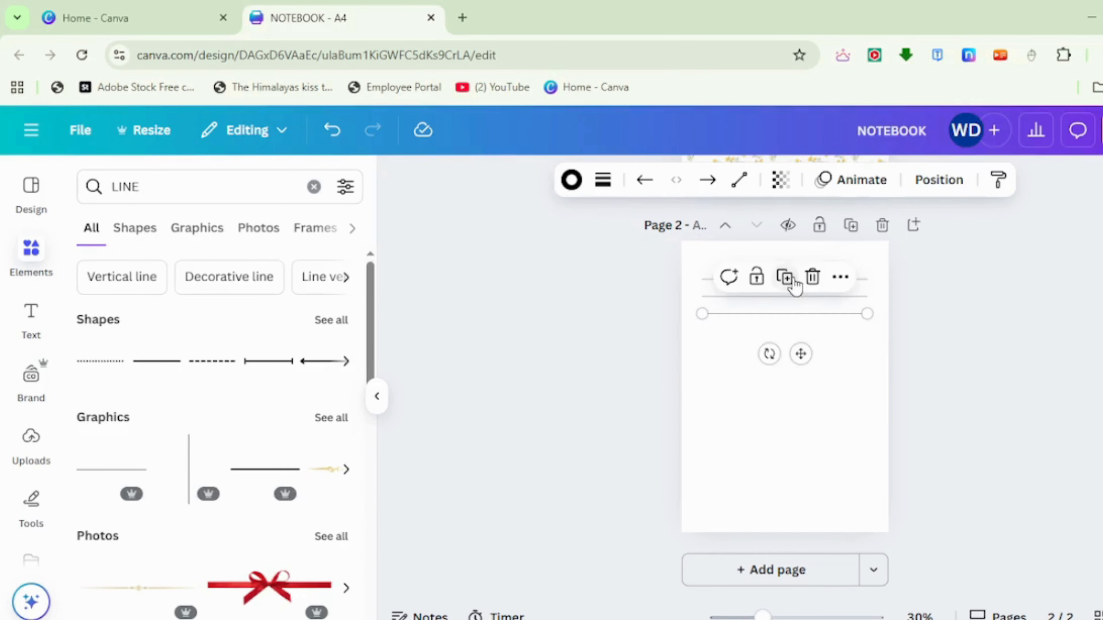
left_click(784, 277)
left_click(785, 295)
left_click(785, 311)
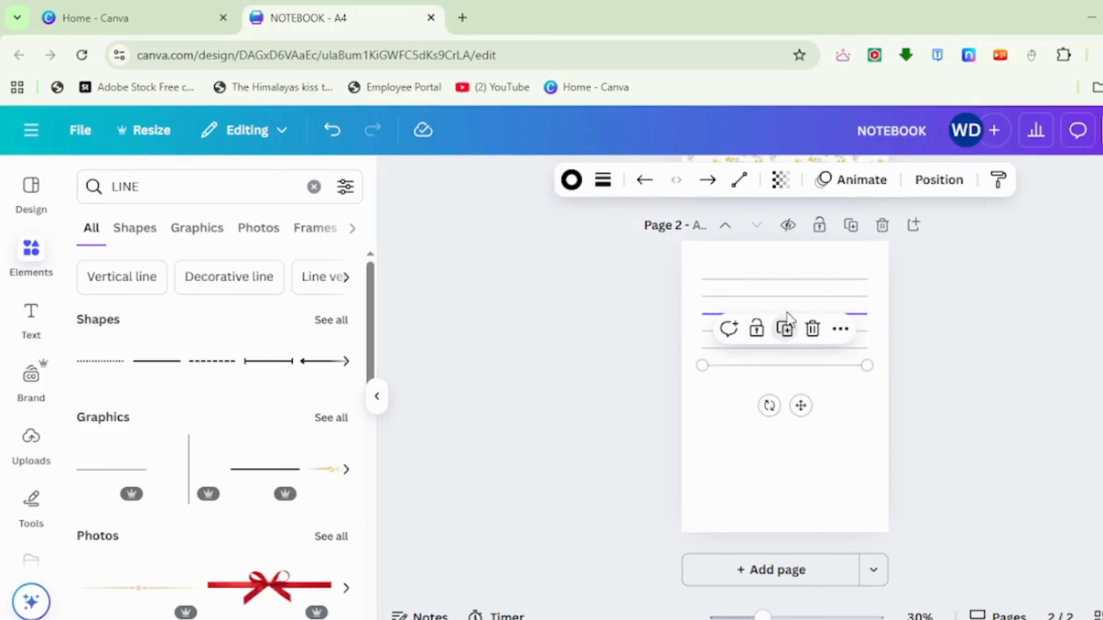
left_click(785, 328)
left_click(786, 346)
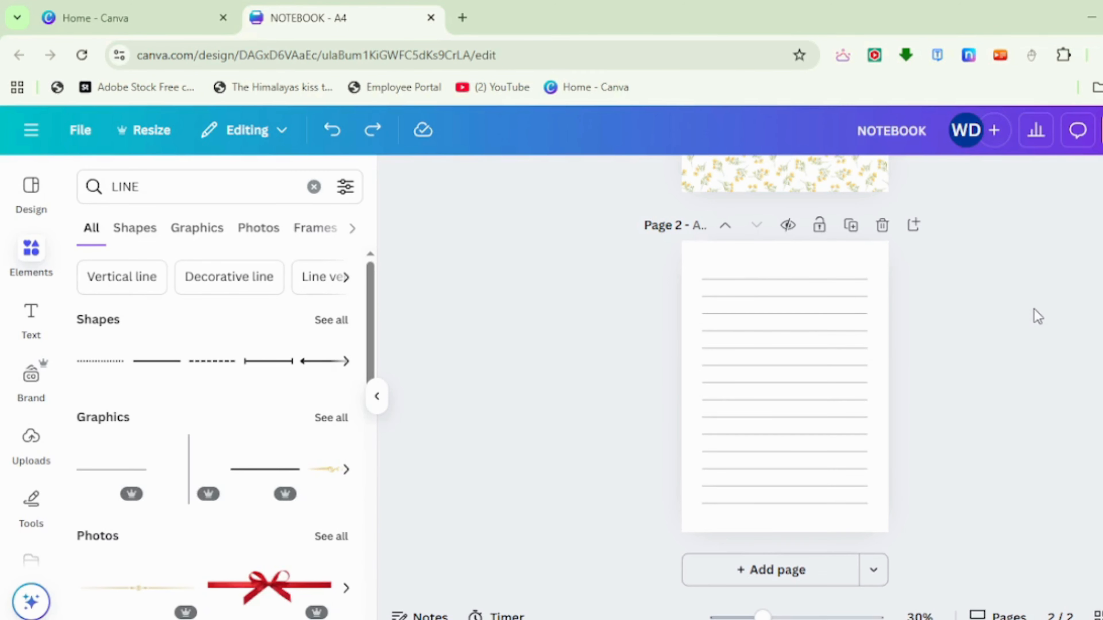
- Search the elements for "YELOW BUTTERFLY" and limit the results to graphics
left_click(92, 183)
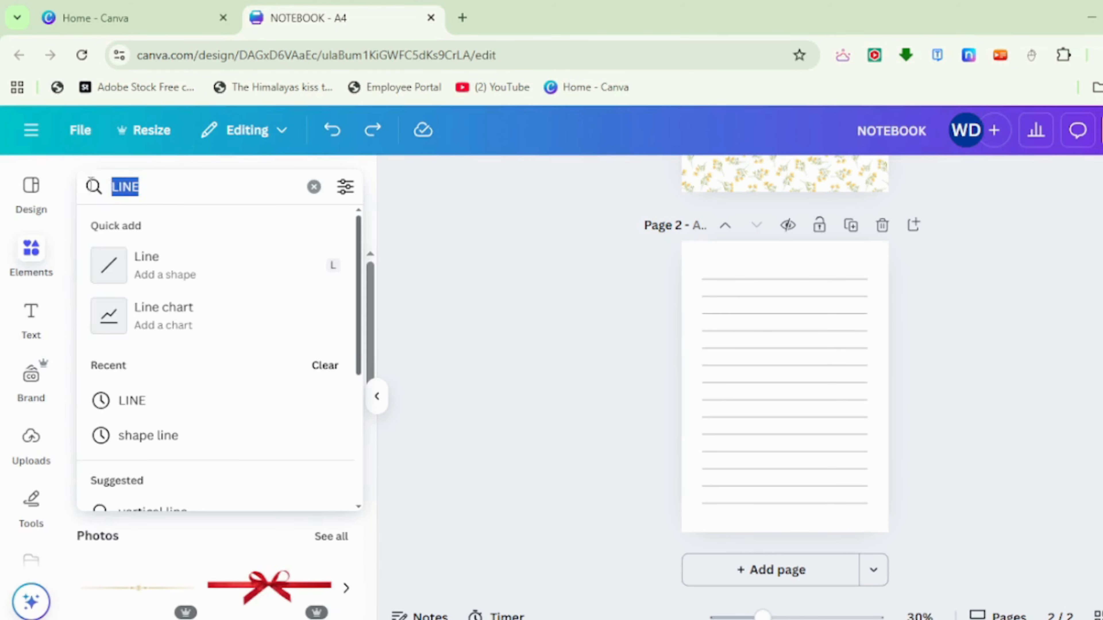
key("BackSpace")
left_click(79, 197)
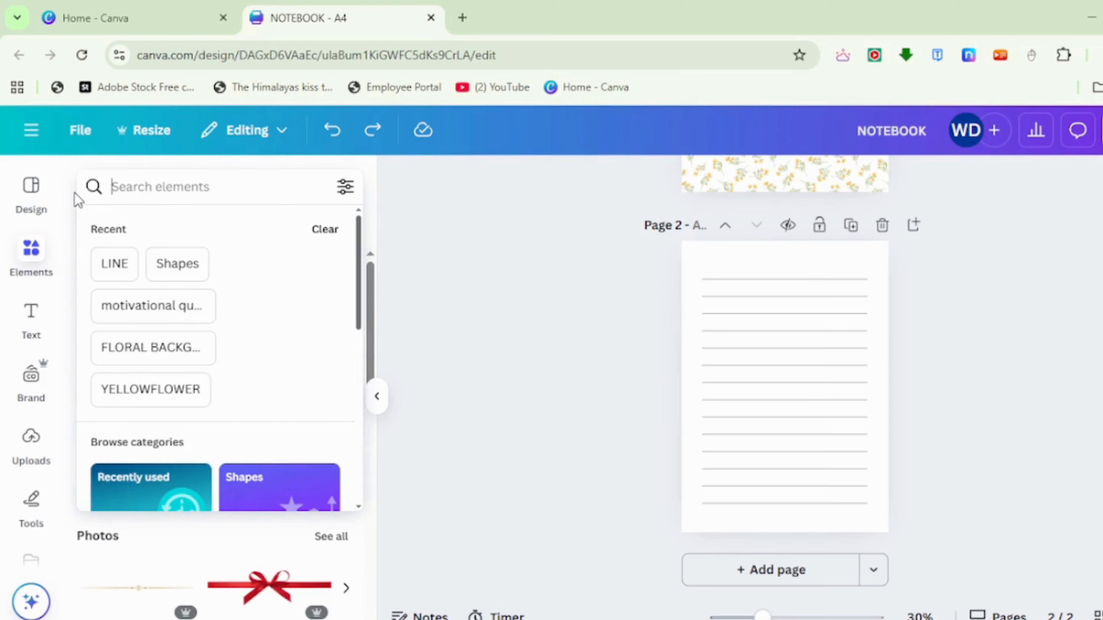
type("YELOO")
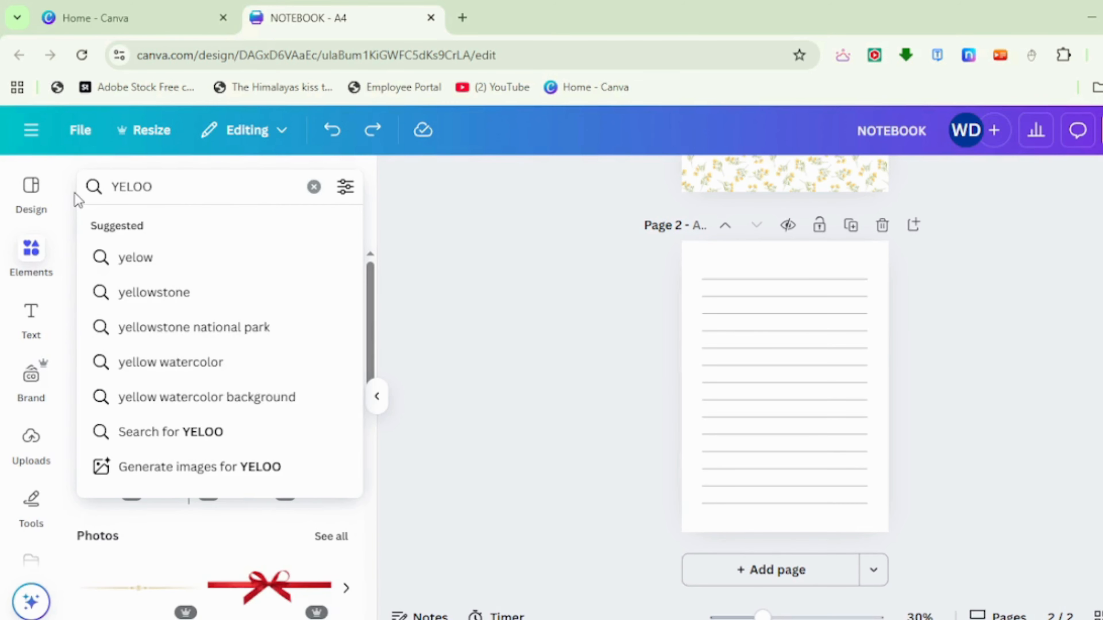
key("BackSpace")
key("BackSpace")
type("OW BUTTERFLY")
key("Return")
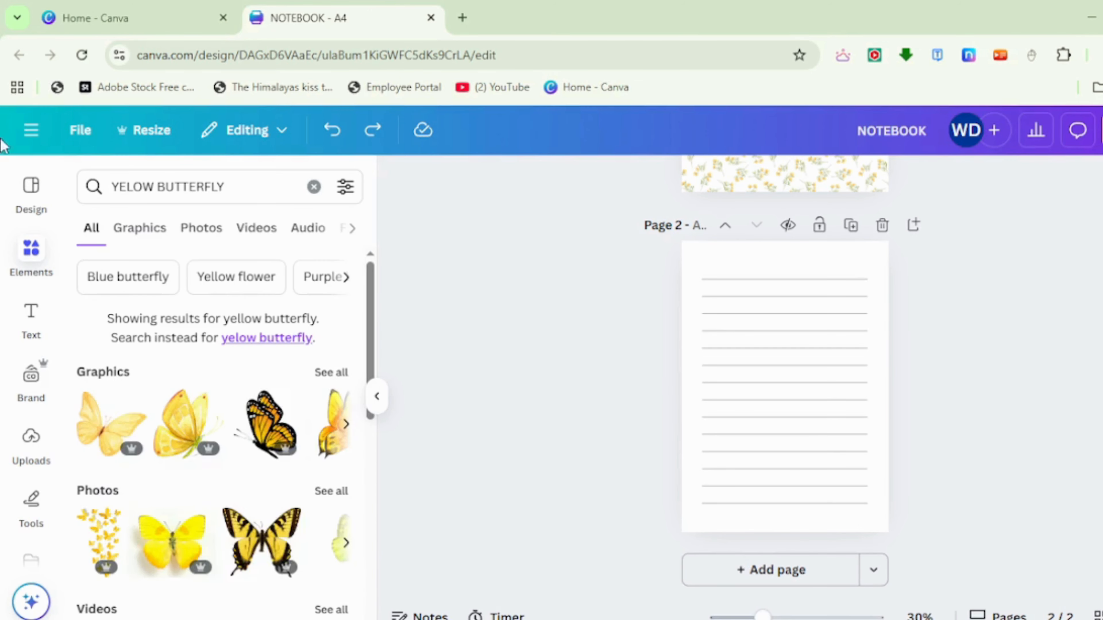
left_click(149, 237)
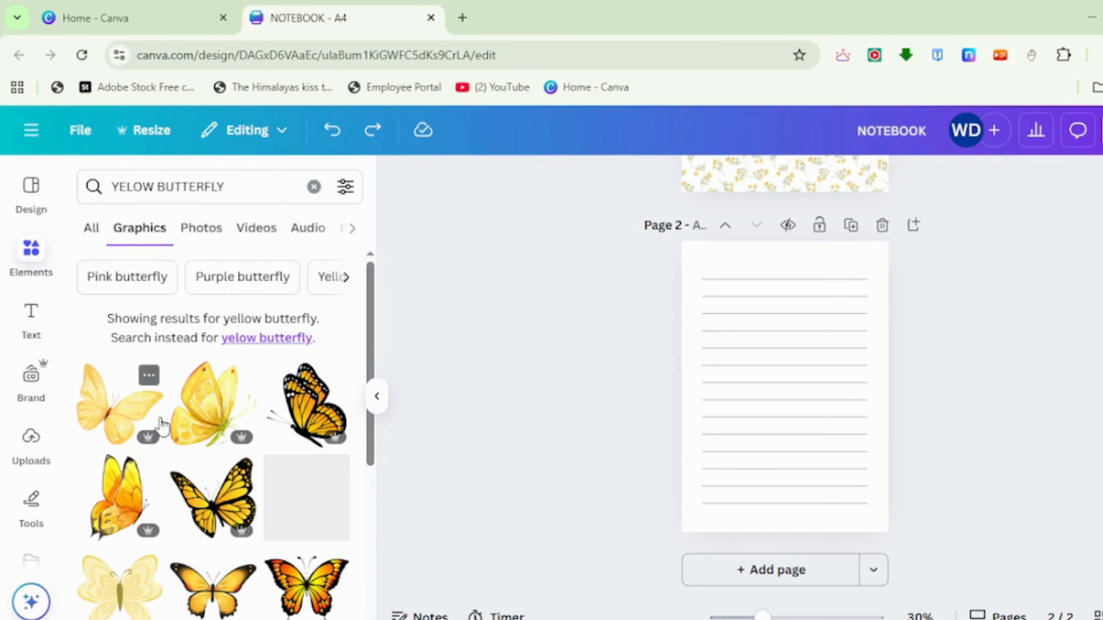
- Add the orange-yellow butterfly with dark wing edges to page 2, shrink it and place it in the page's upper-left corner
scroll(185, 474, "down", 2)
scroll(184, 474, "down", 3)
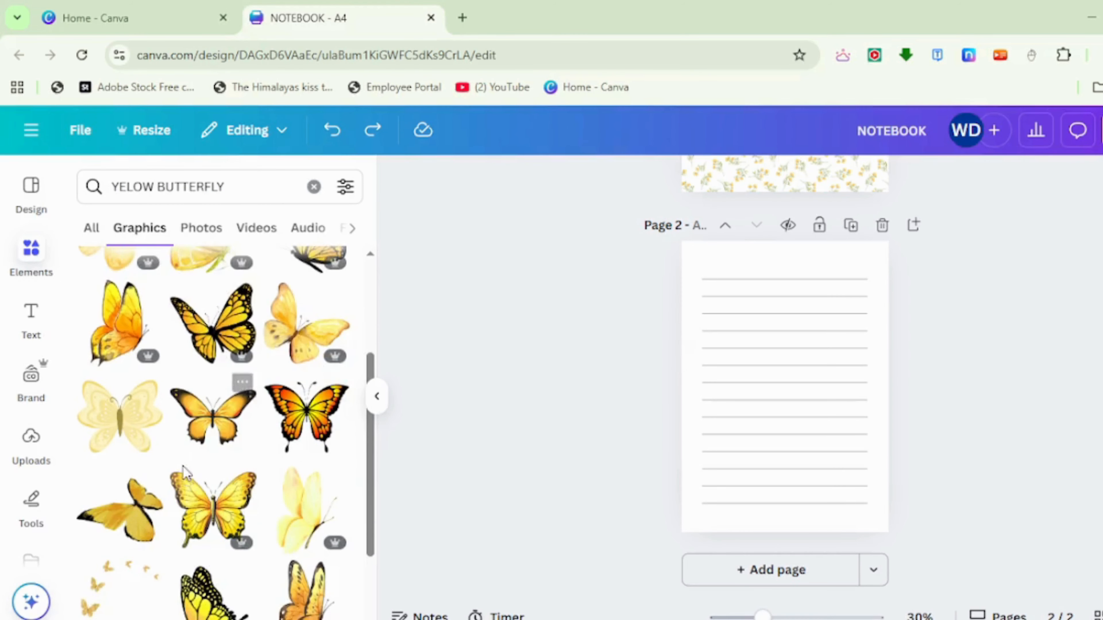
scroll(183, 472, "down", 1)
scroll(180, 465, "up", 1)
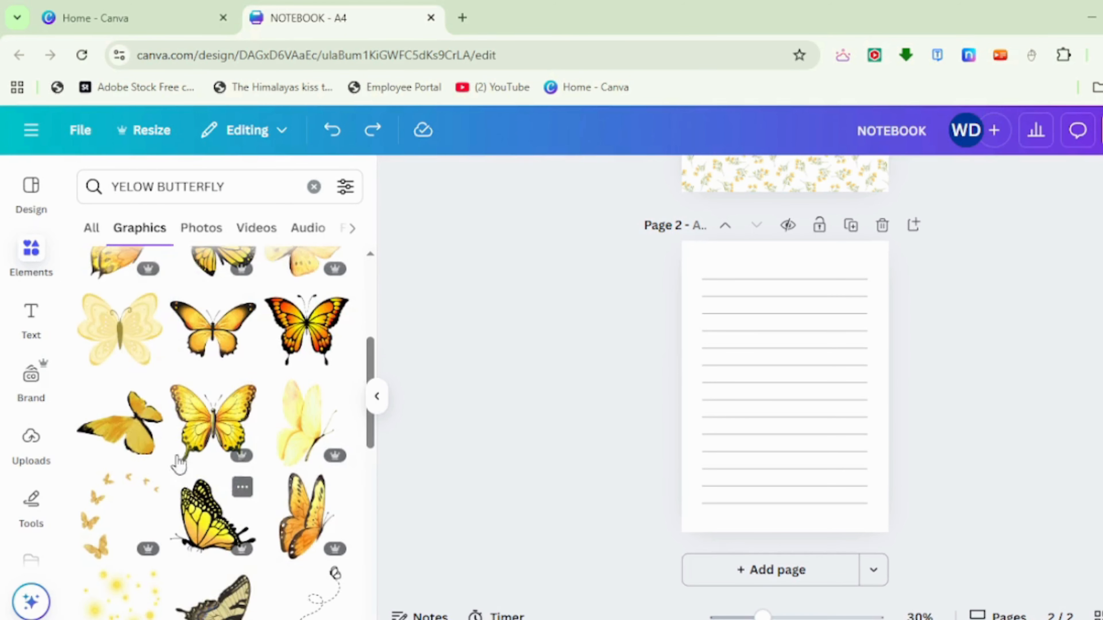
left_click(213, 328)
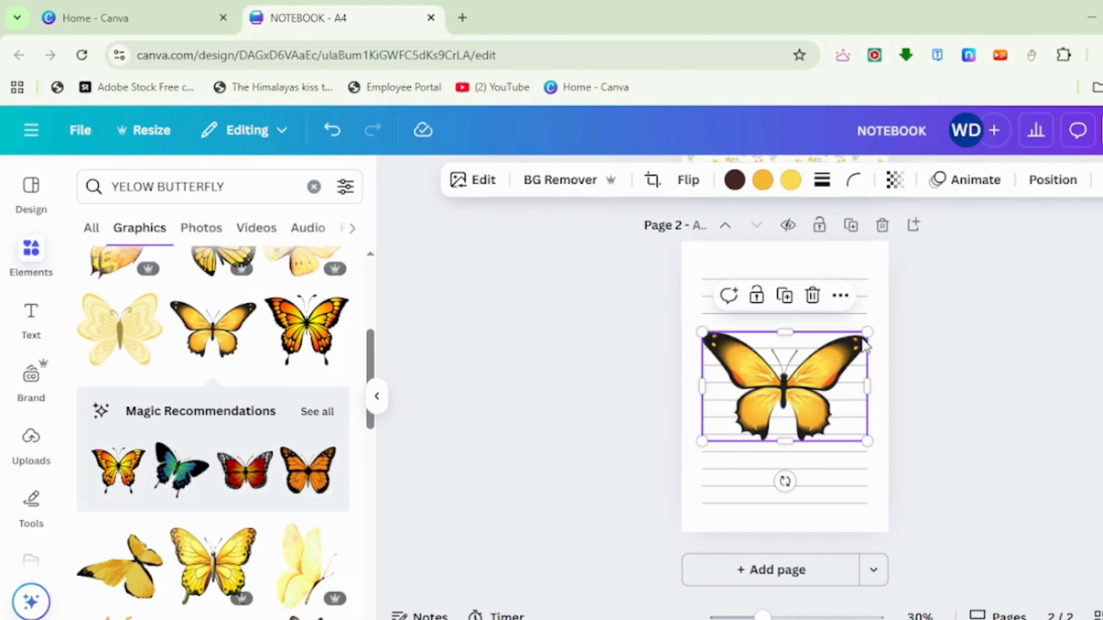
left_click_drag(852, 347, 721, 279)
- Search the graphics for "YELOWFLOWER" in place of the butterfly search
left_click_drag(243, 187, 4, 171)
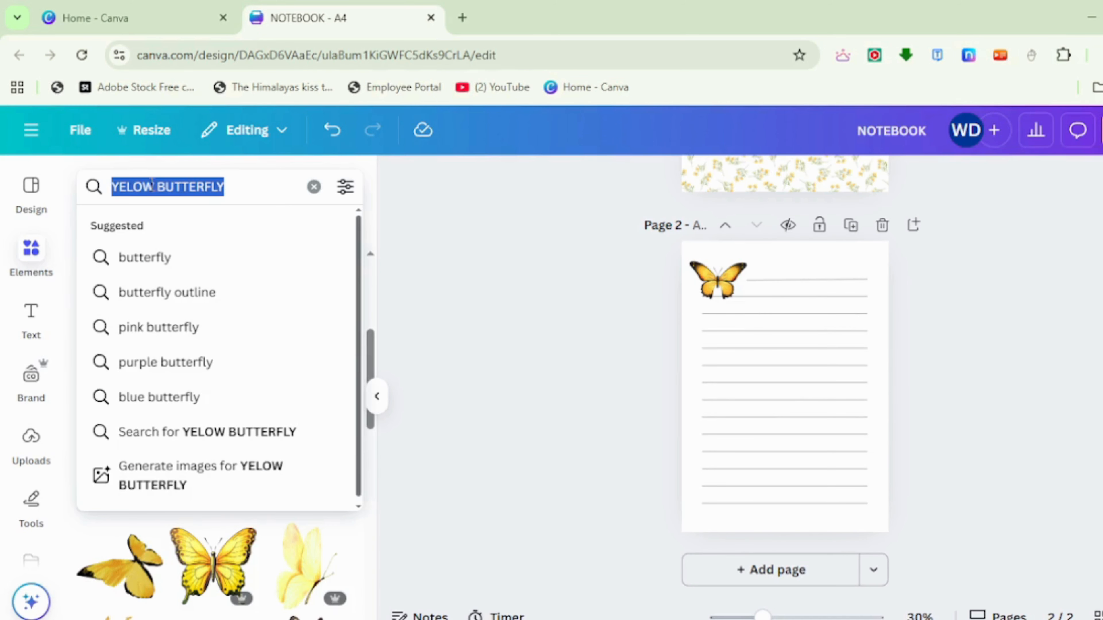
left_click(152, 186)
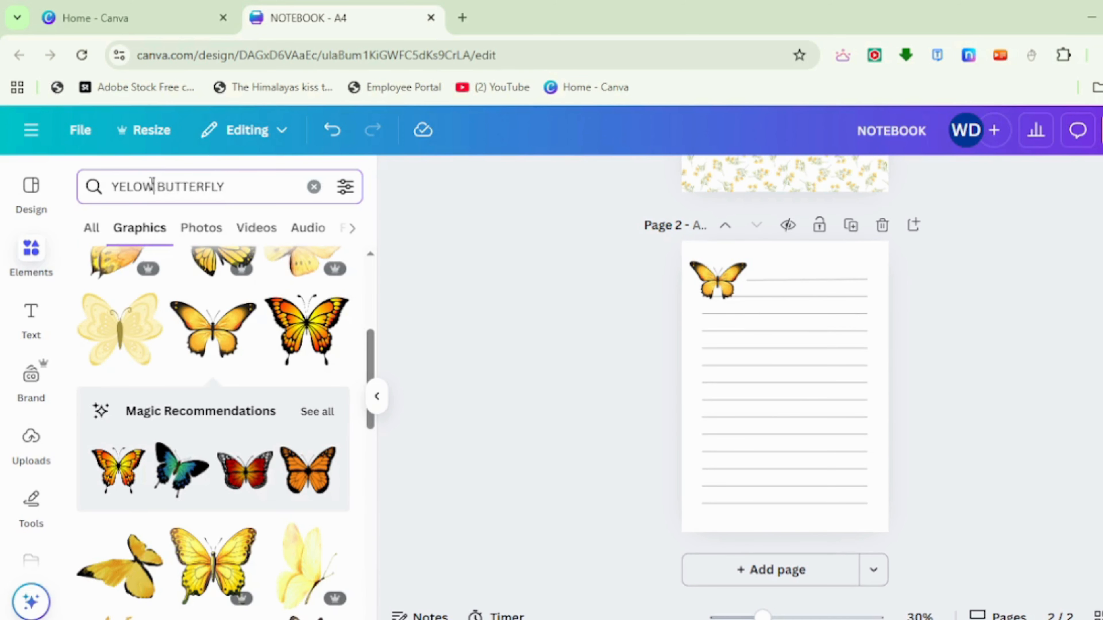
double_click(190, 186)
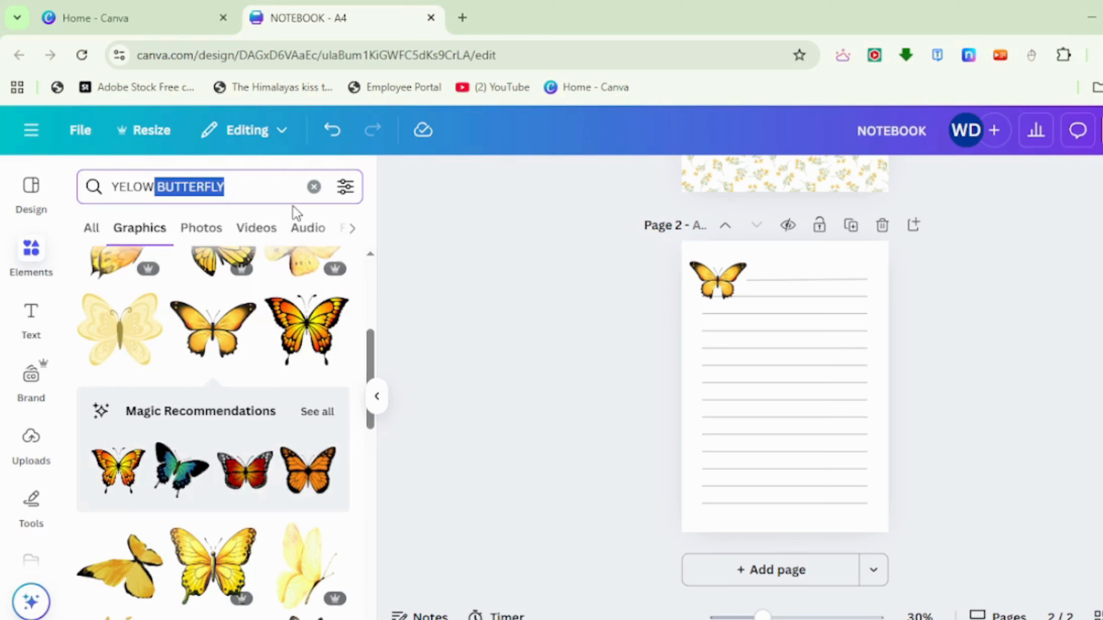
type("FLOWER")
key("Return")
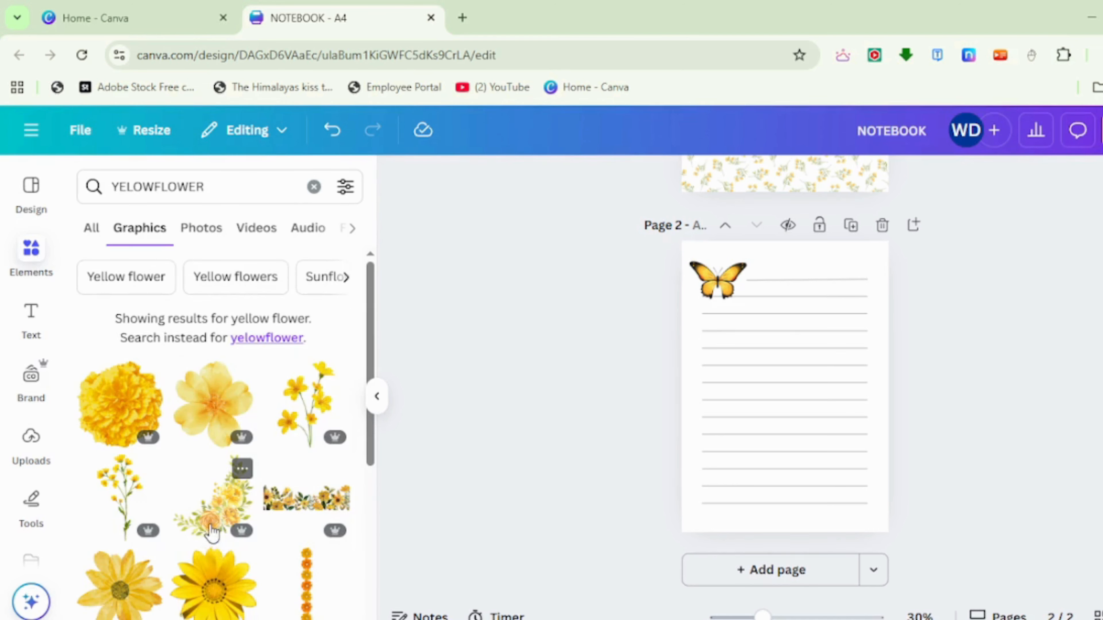
- Add the yellow tulip bunch to page 2, flip it horizontally, shrink it and place it in the page's lower-right corner
scroll(212, 531, "down", 2)
scroll(211, 526, "down", 7)
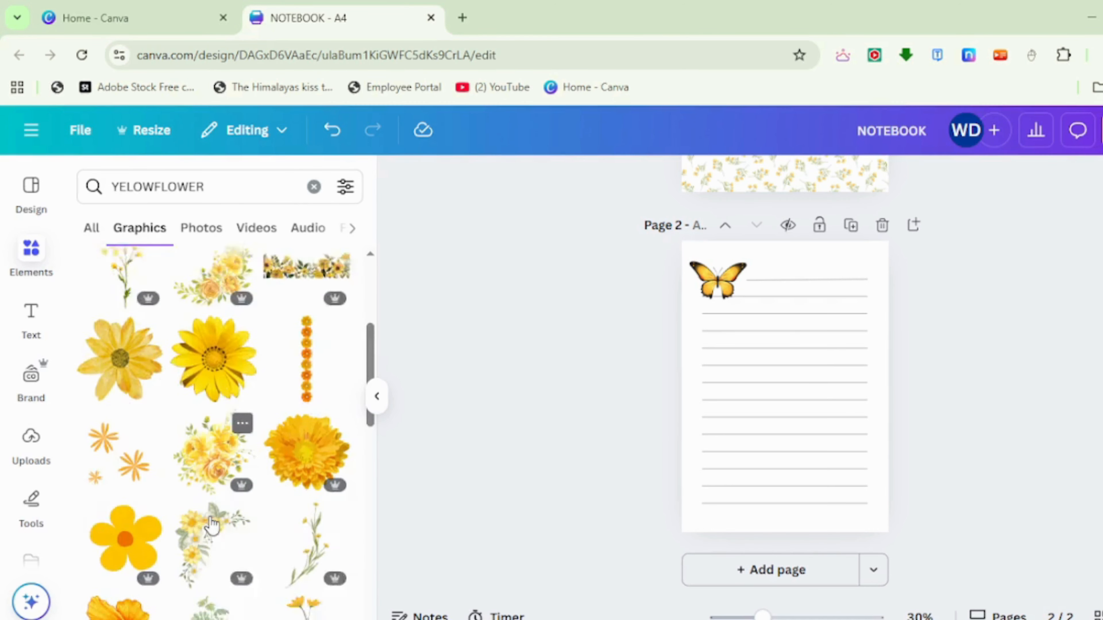
scroll(211, 526, "down", 6)
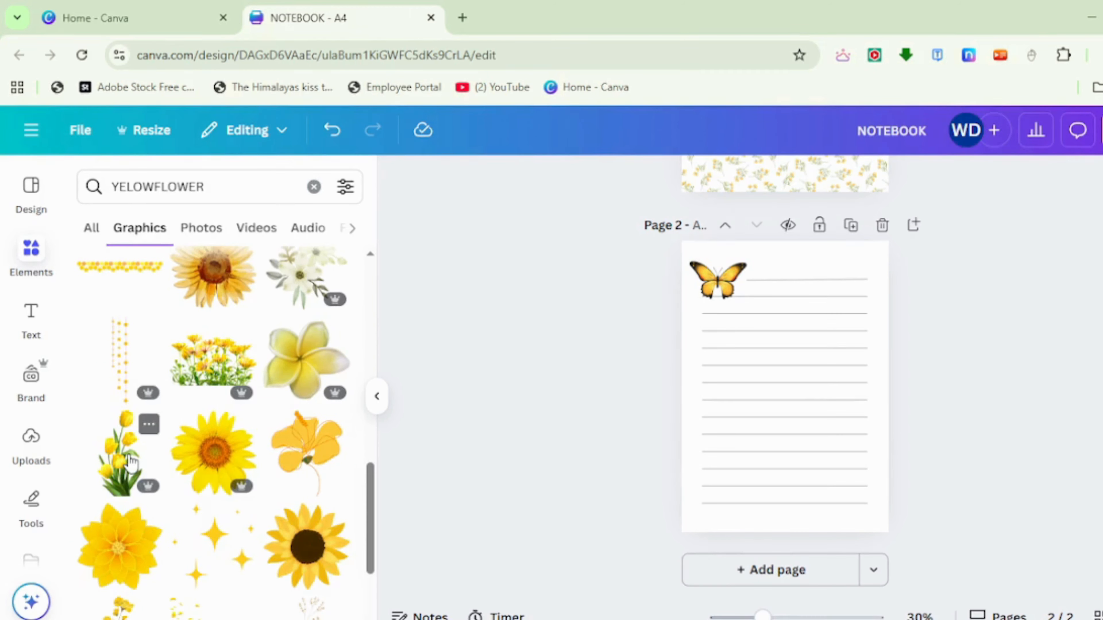
left_click(120, 452)
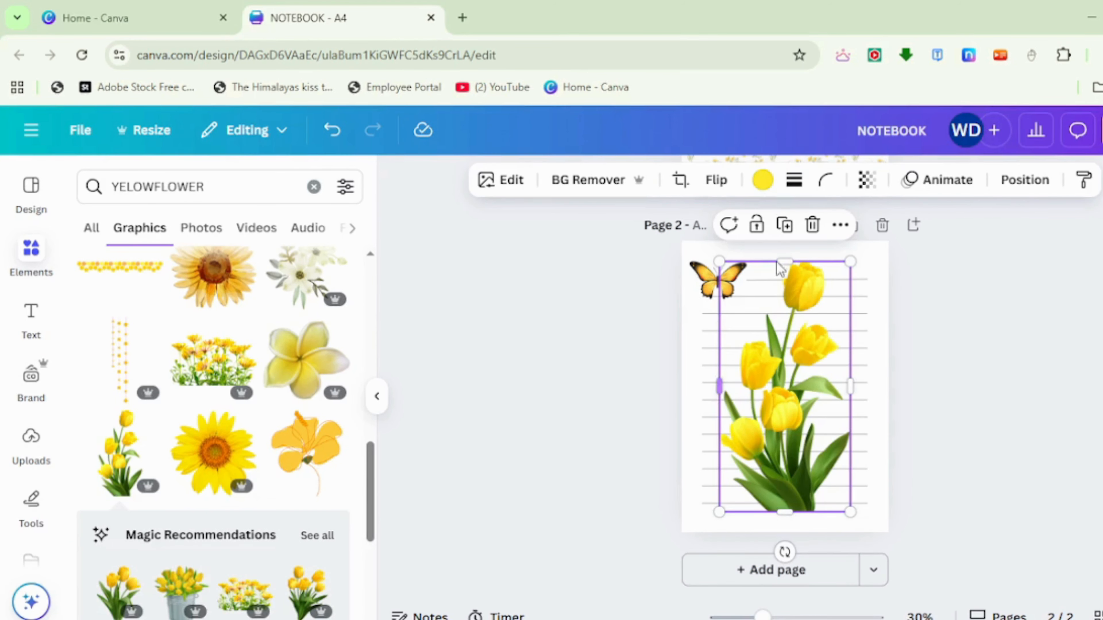
left_click(715, 179)
left_click(720, 237)
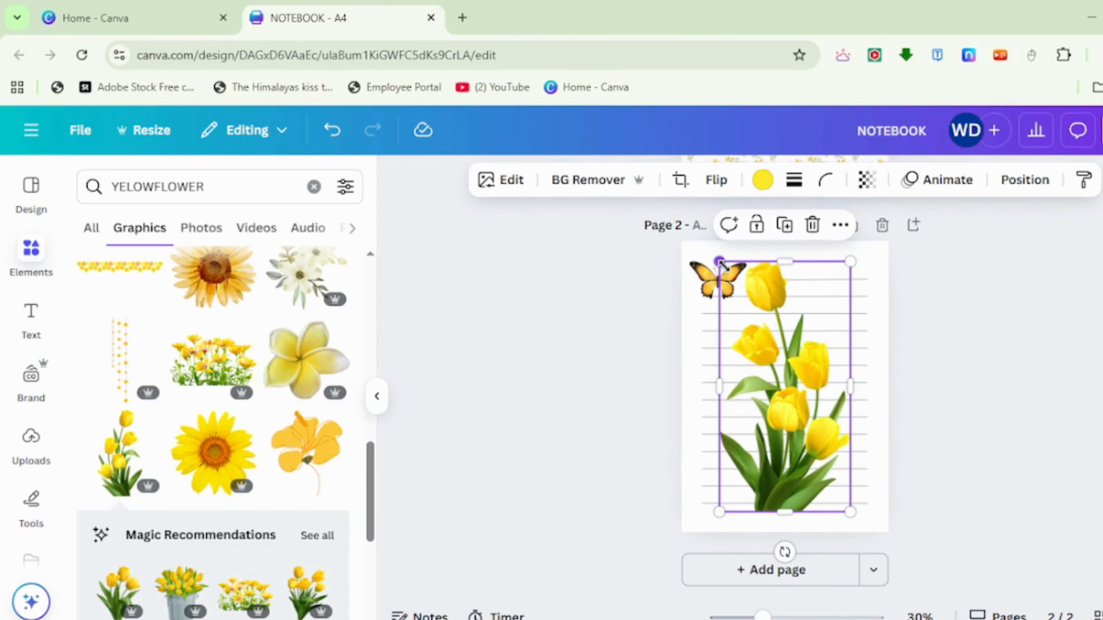
left_click_drag(719, 262, 799, 417)
left_click(968, 541)
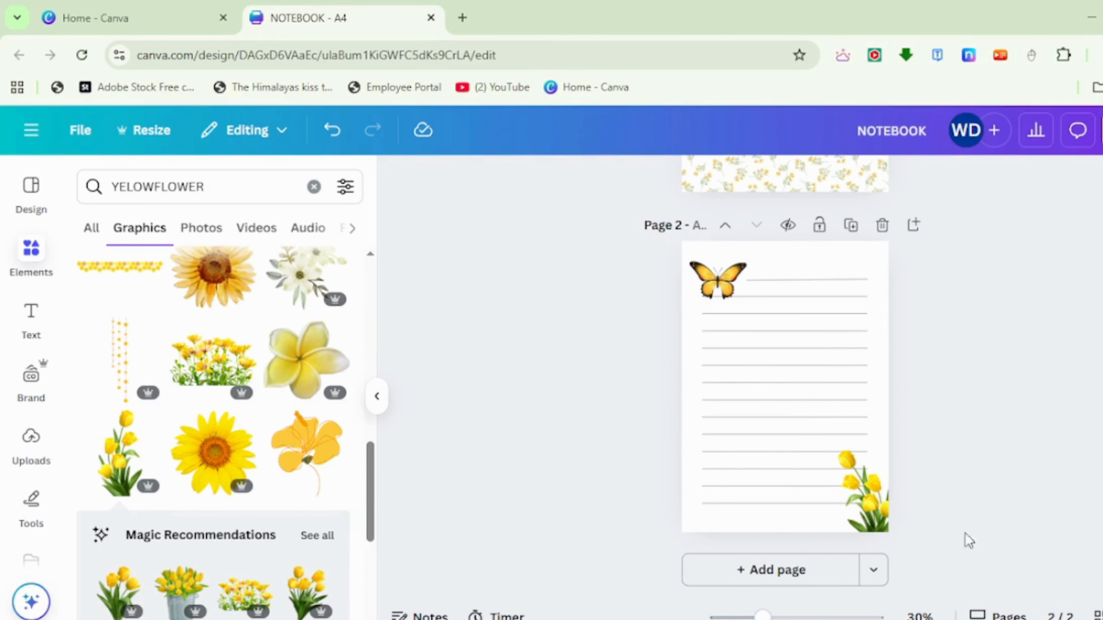
- Duplicate the decorated ruled page four times to create more inner pages
left_click(853, 226)
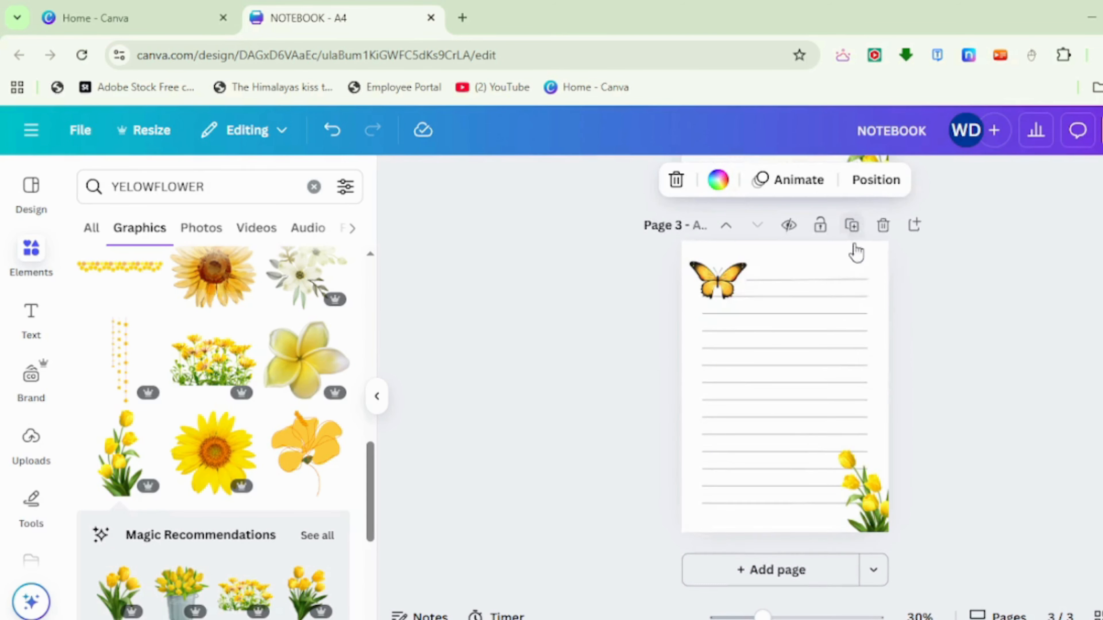
left_click(852, 226)
left_click(853, 226)
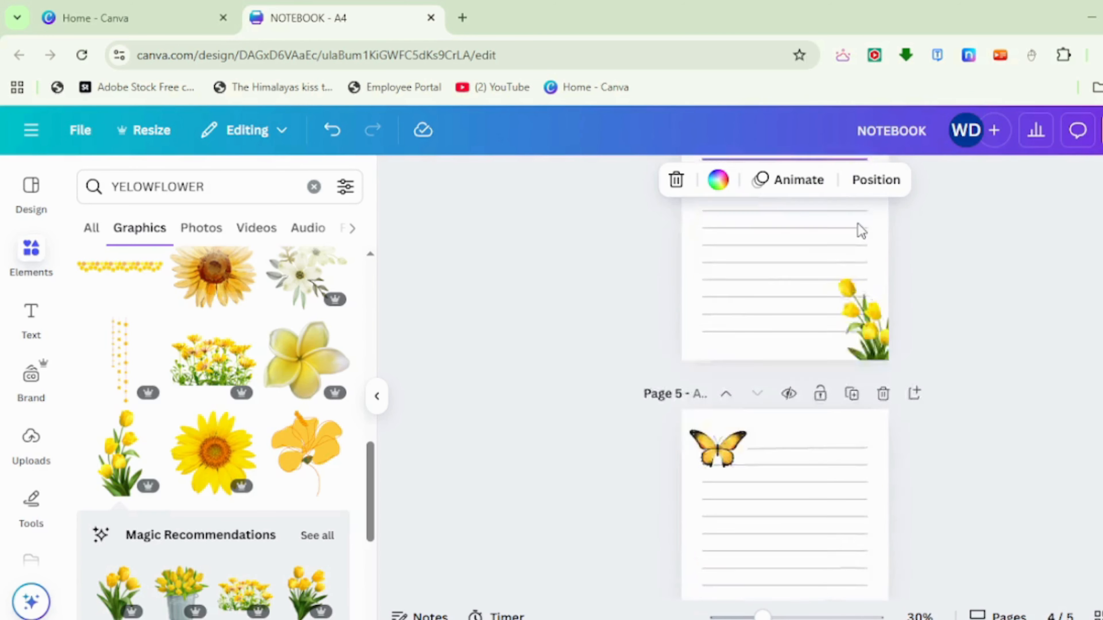
left_click(853, 228)
scroll(958, 397, "up", 10)
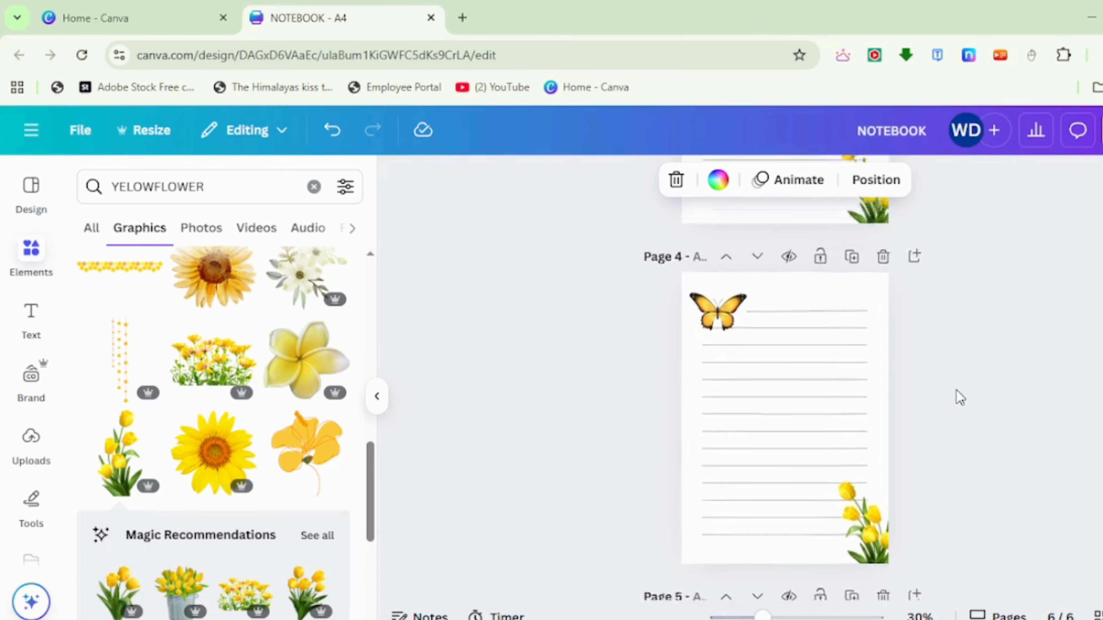
- Extend the notebook to 11 pages with further copies of the ruled page and check them in the grid overview
left_click(377, 400)
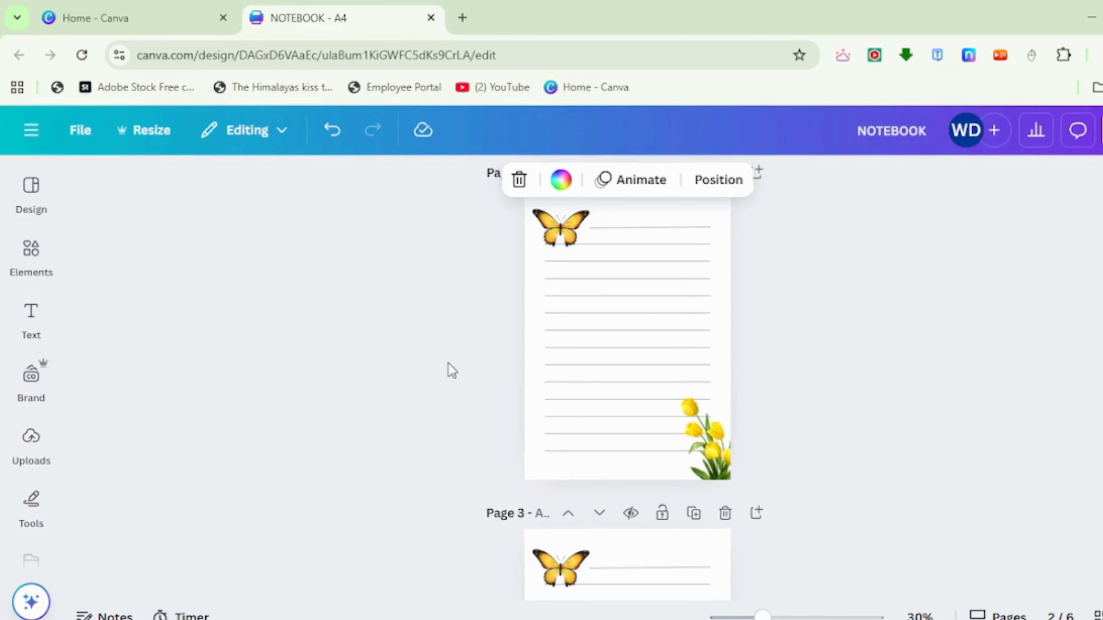
scroll(449, 367, "up", 5)
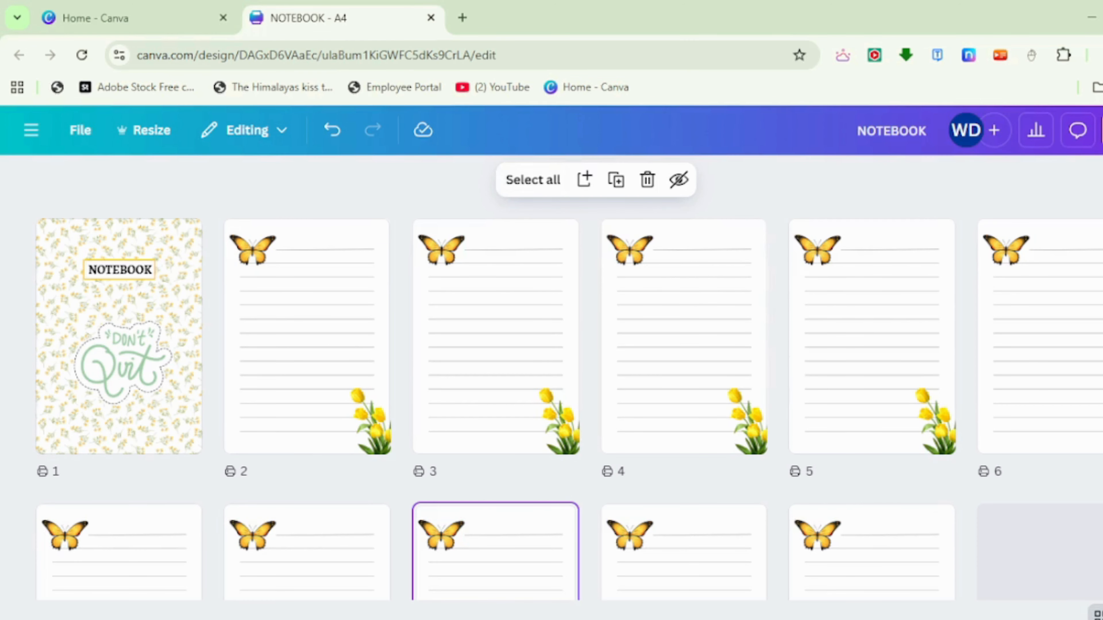
left_click(1097, 615)
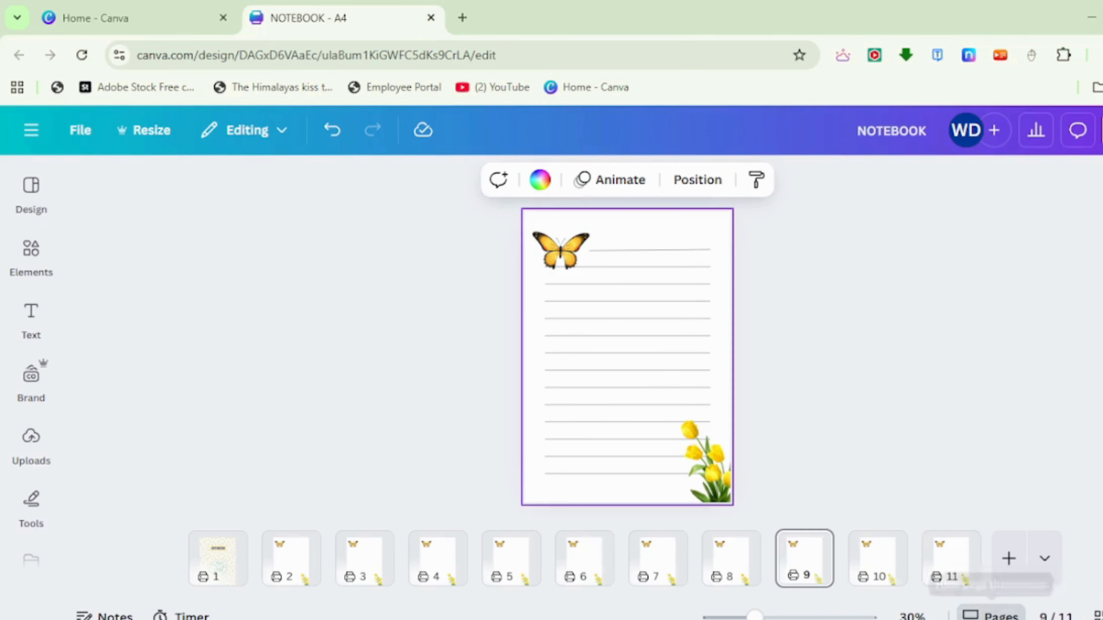
left_click(986, 615)
scroll(867, 488, "down", 5)
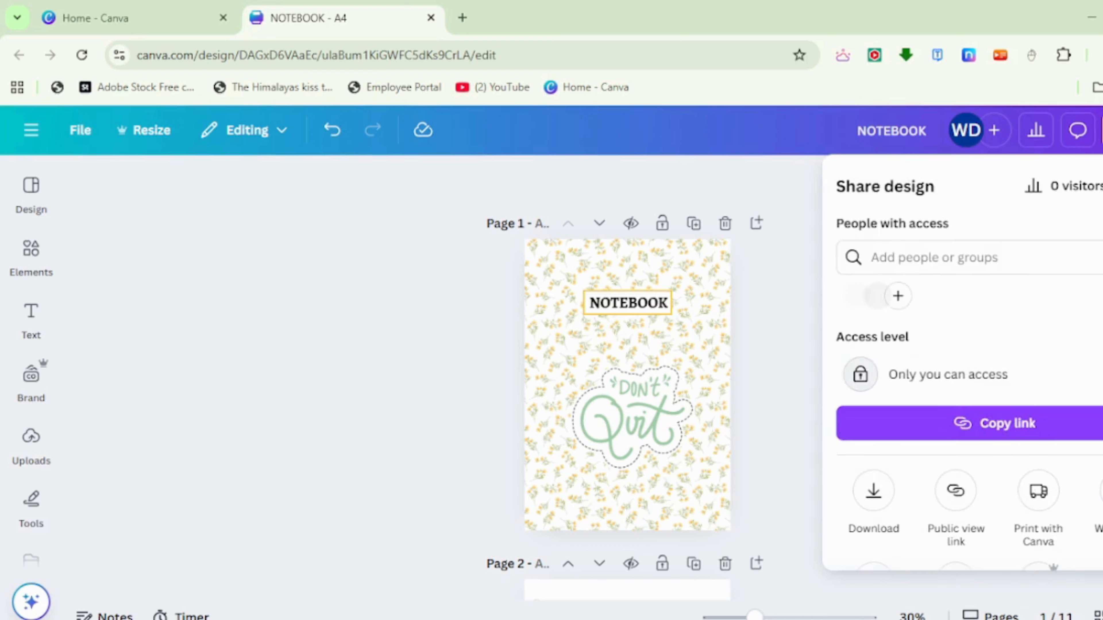
- Download the notebook as PDF Standard with all pages (1–11) included
left_click(874, 491)
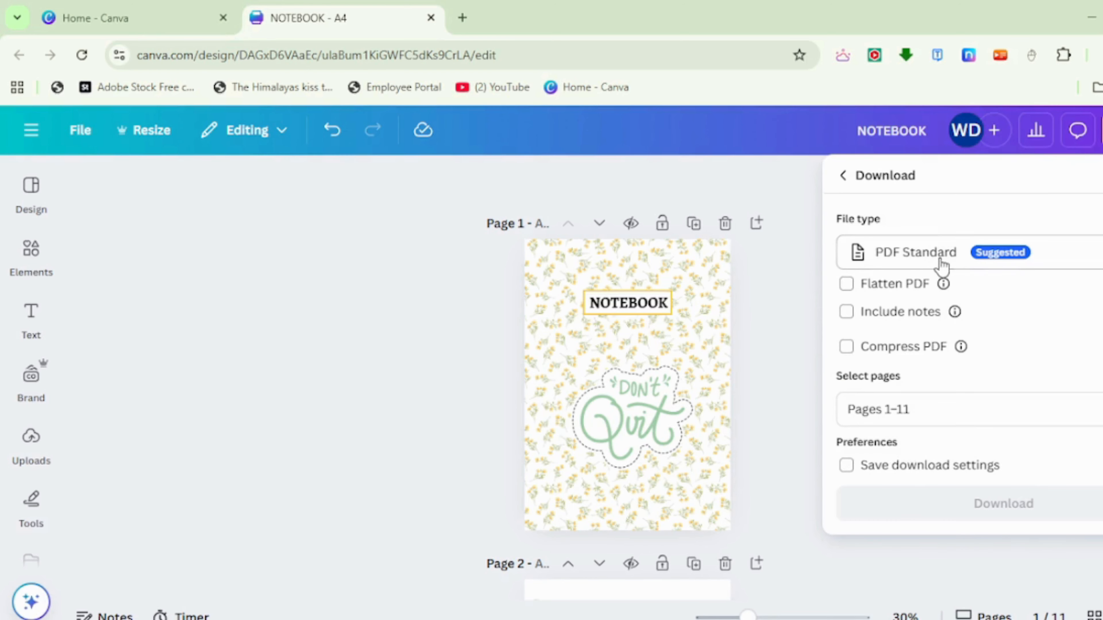
left_click(962, 264)
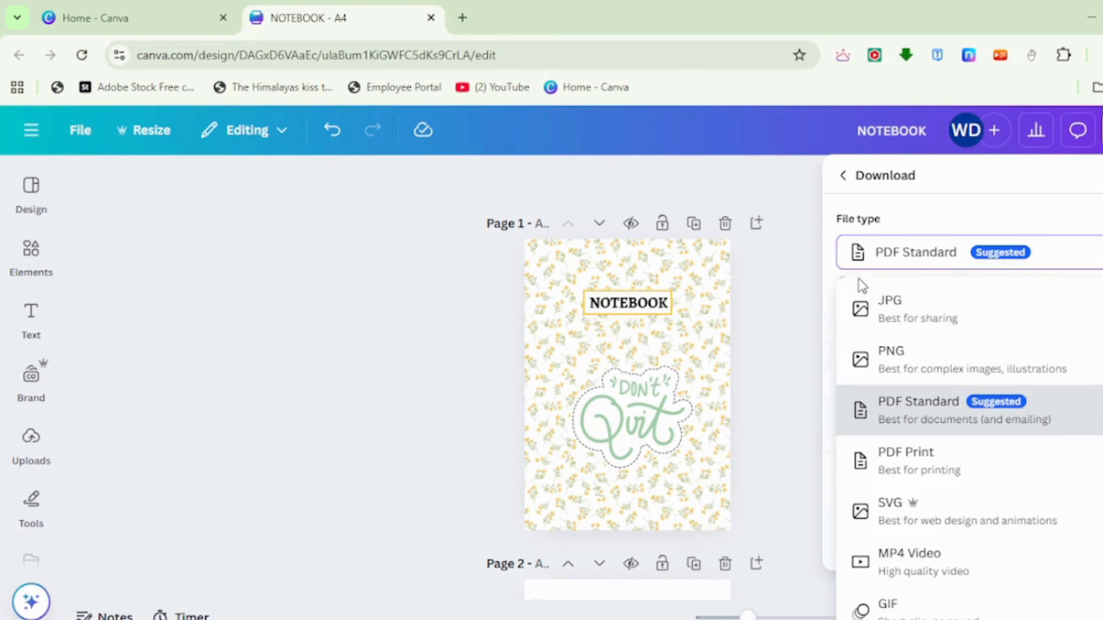
left_click(886, 399)
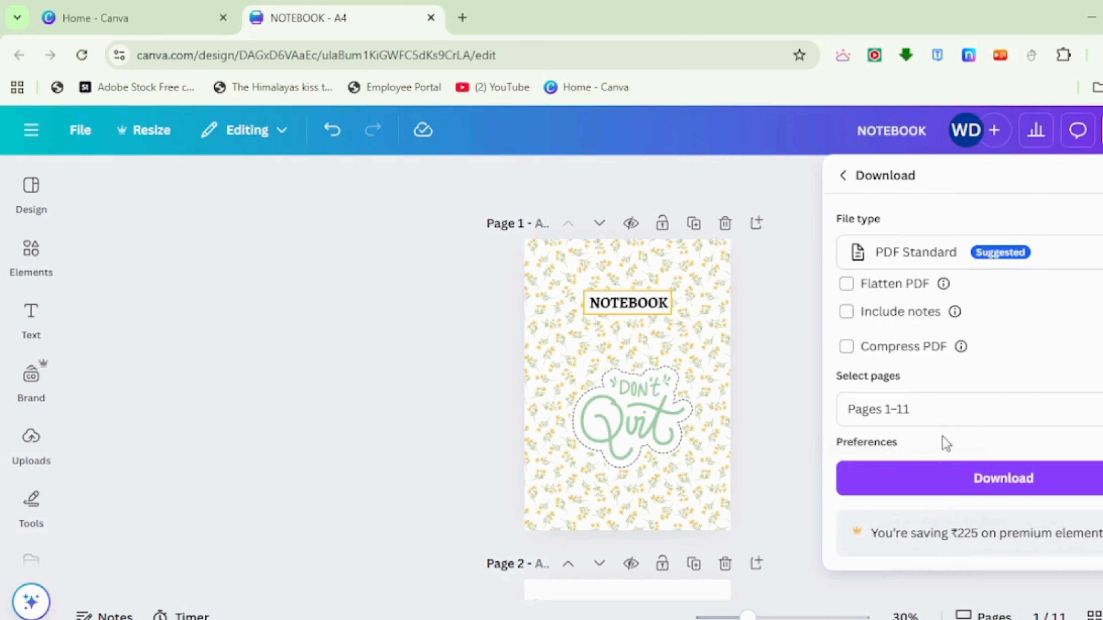
left_click(938, 408)
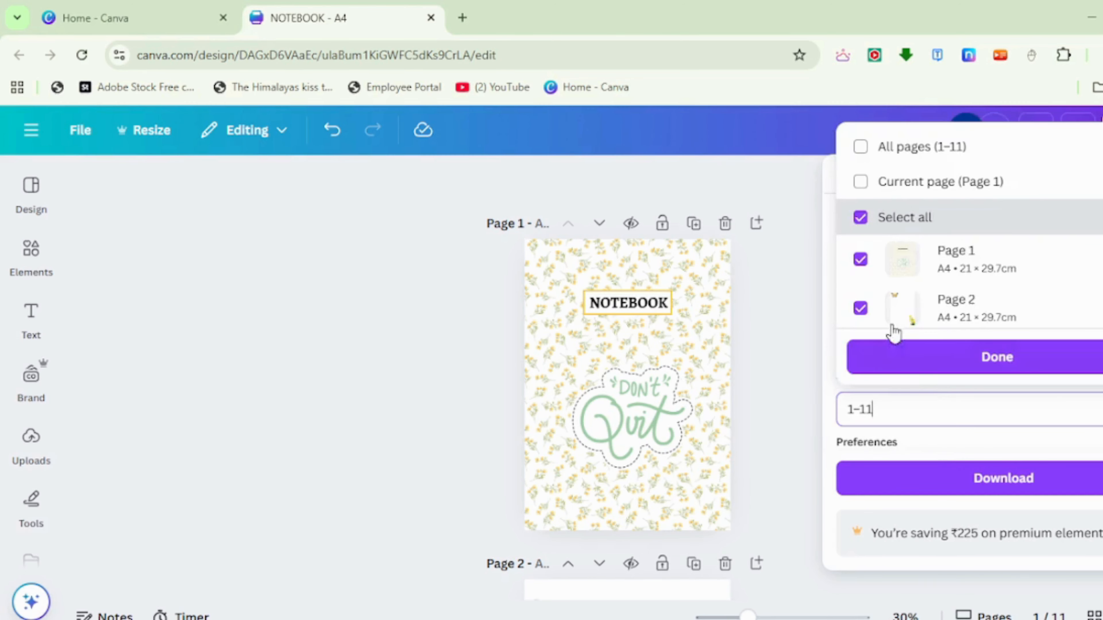
left_click(861, 147)
left_click(994, 358)
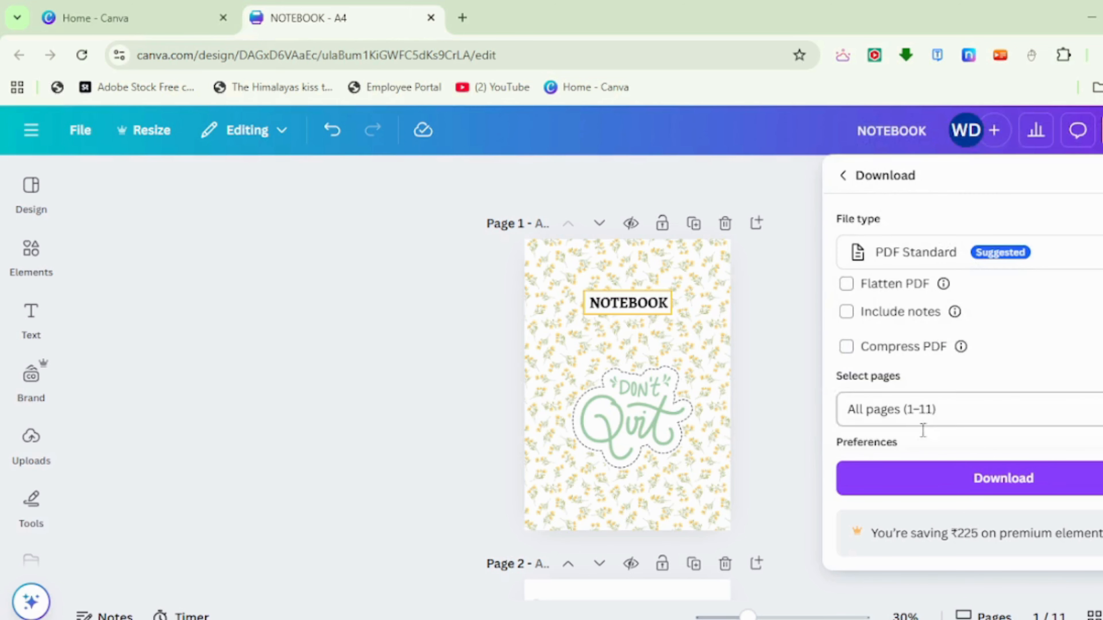
left_click(1035, 480)
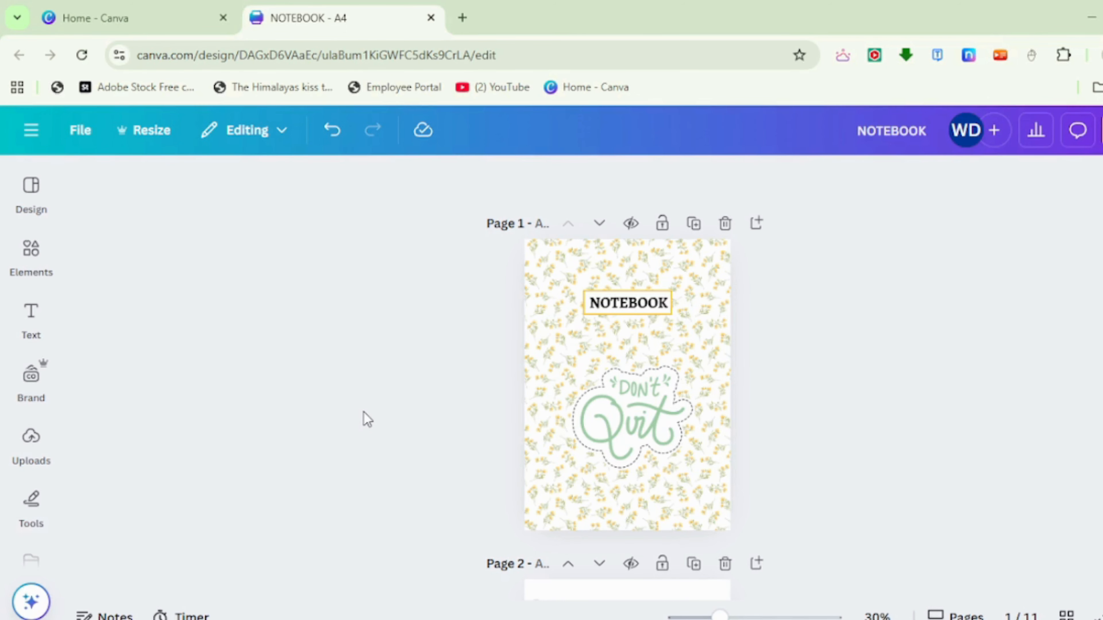
scroll(627, 378, "down", 15)
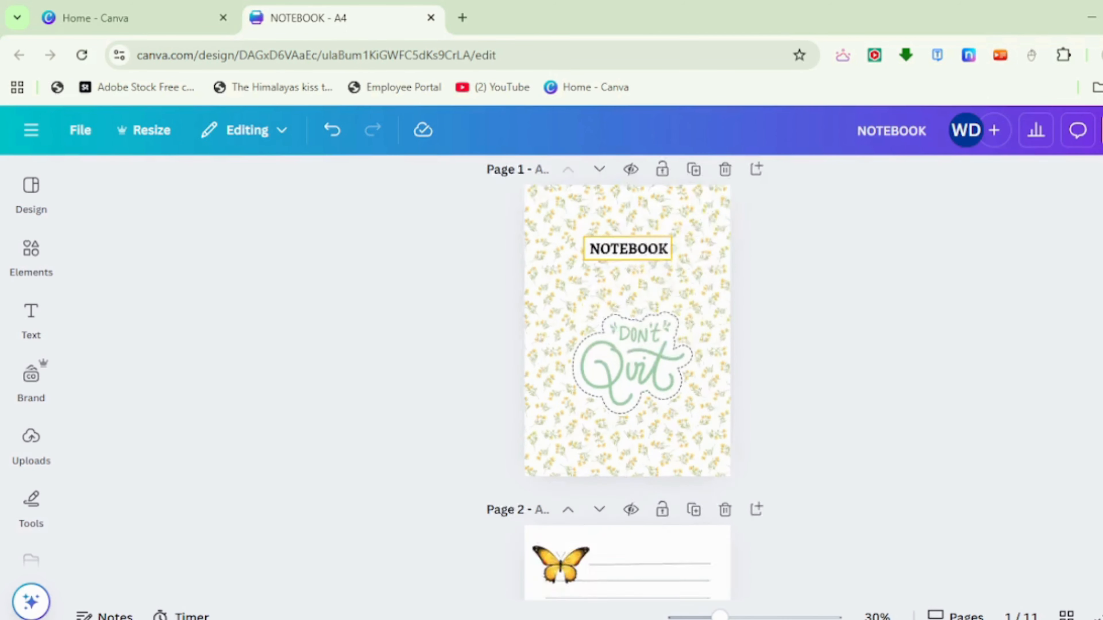